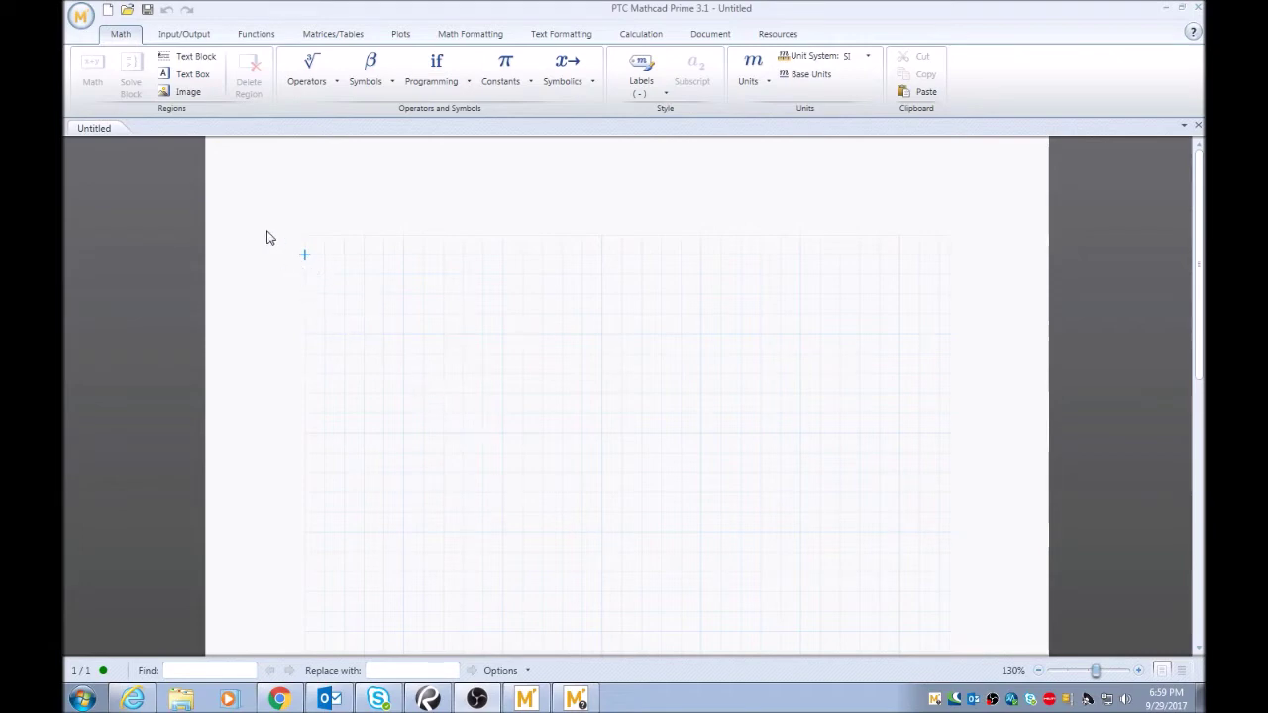
# Create a new blank worksheet, Untitled-1, from the quick access toolbar.
pyautogui.click(108, 10)
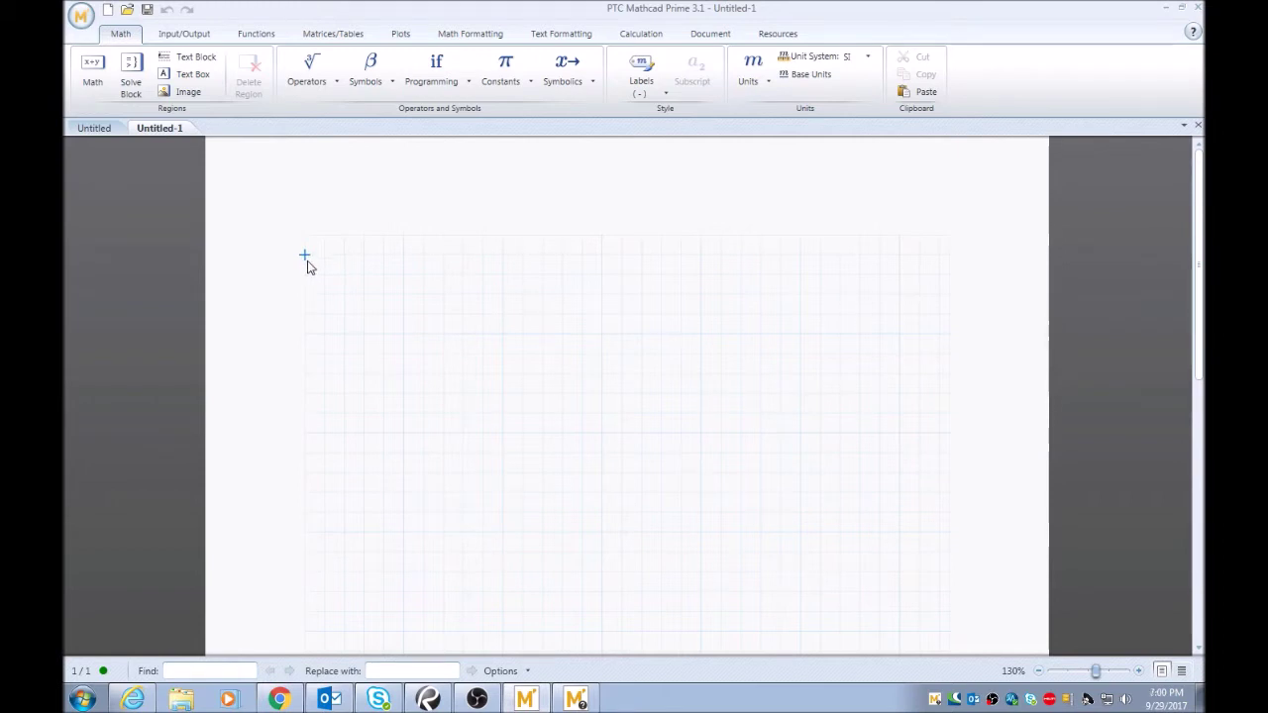
# Add a text box reading 'Defining and Evaluating Matrices:', widened to fit on one line.
pyautogui.click(203, 81)
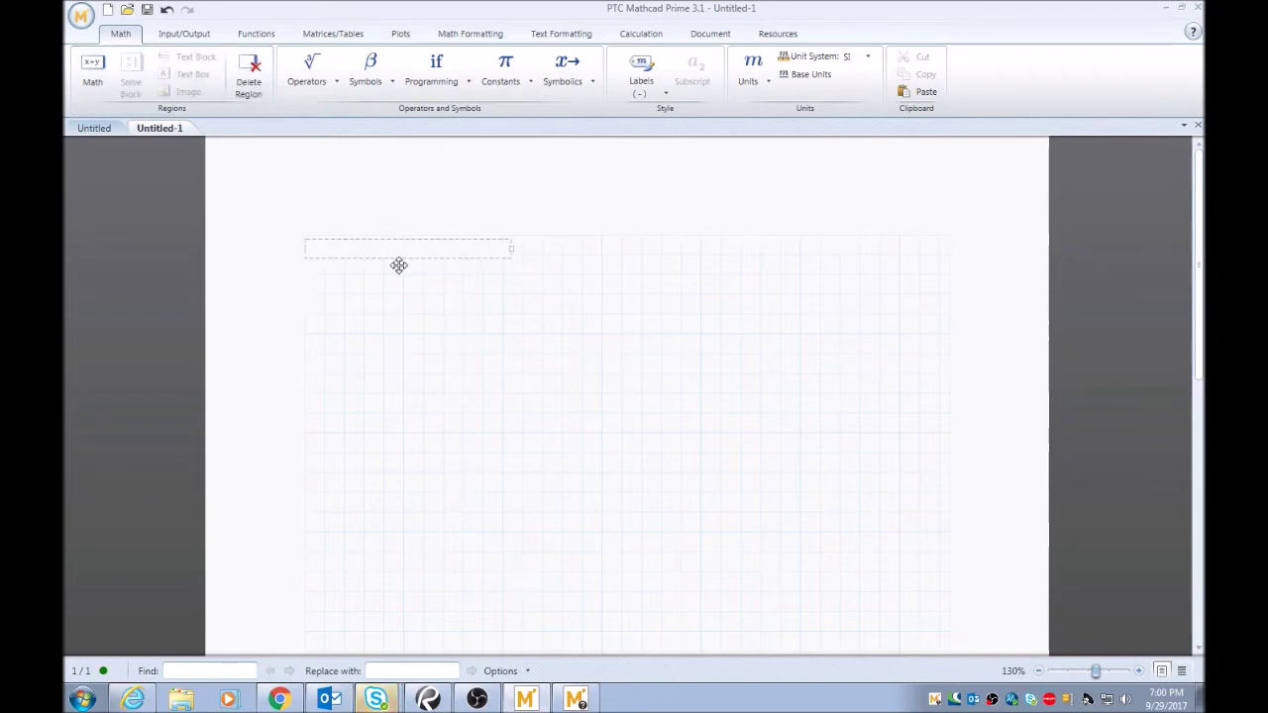
pyautogui.write('Defining')
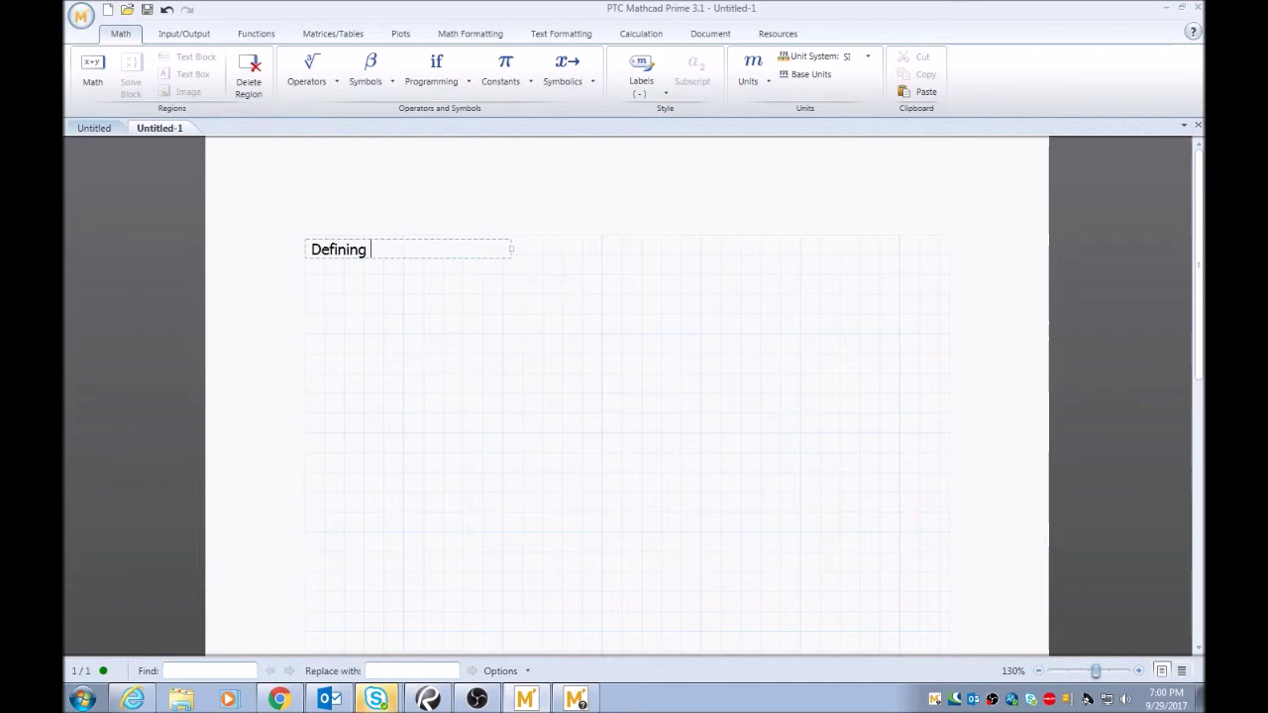
pyautogui.write(' and Evaluating M')
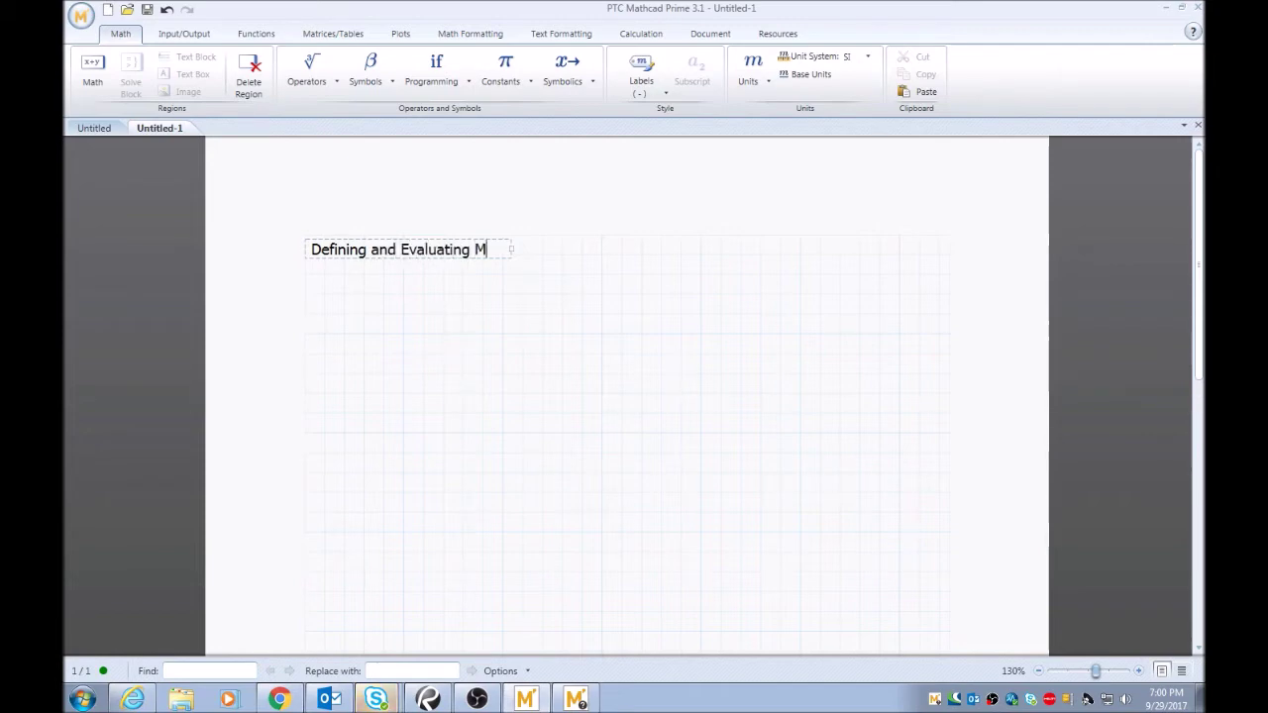
pyautogui.write('atrices:')
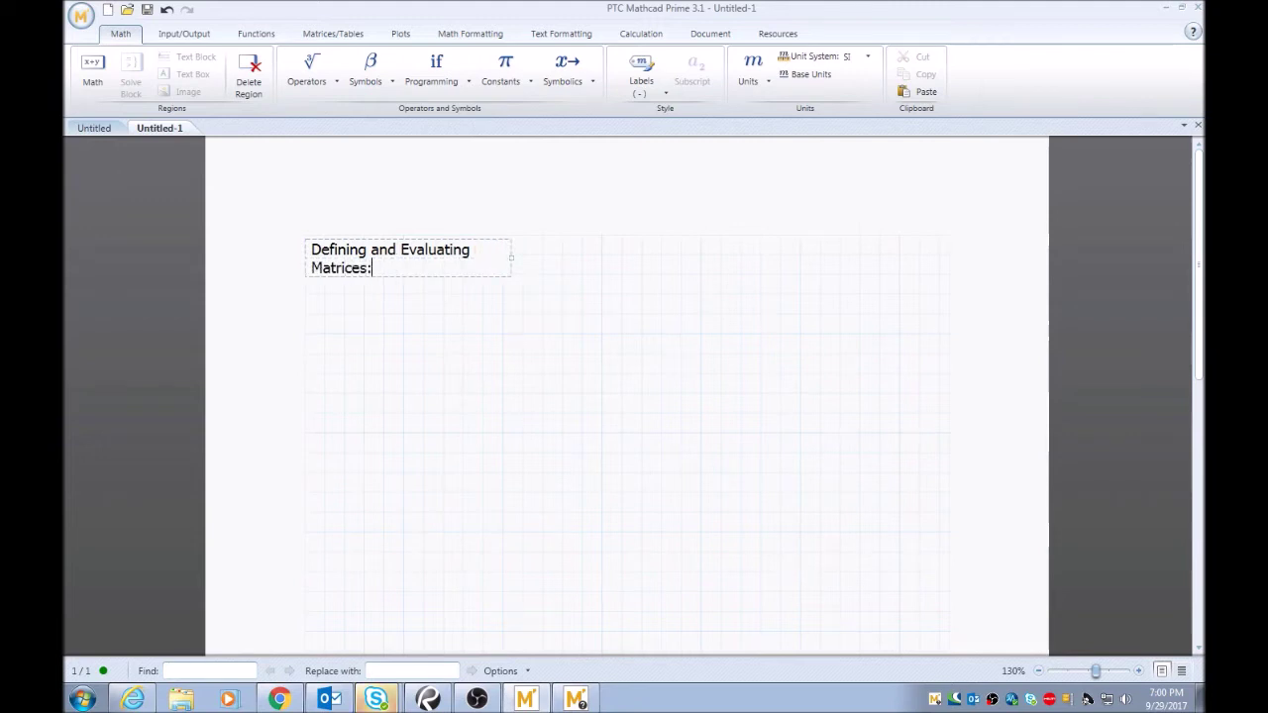
pyautogui.moveTo(511, 259); pyautogui.dragTo(572, 257)
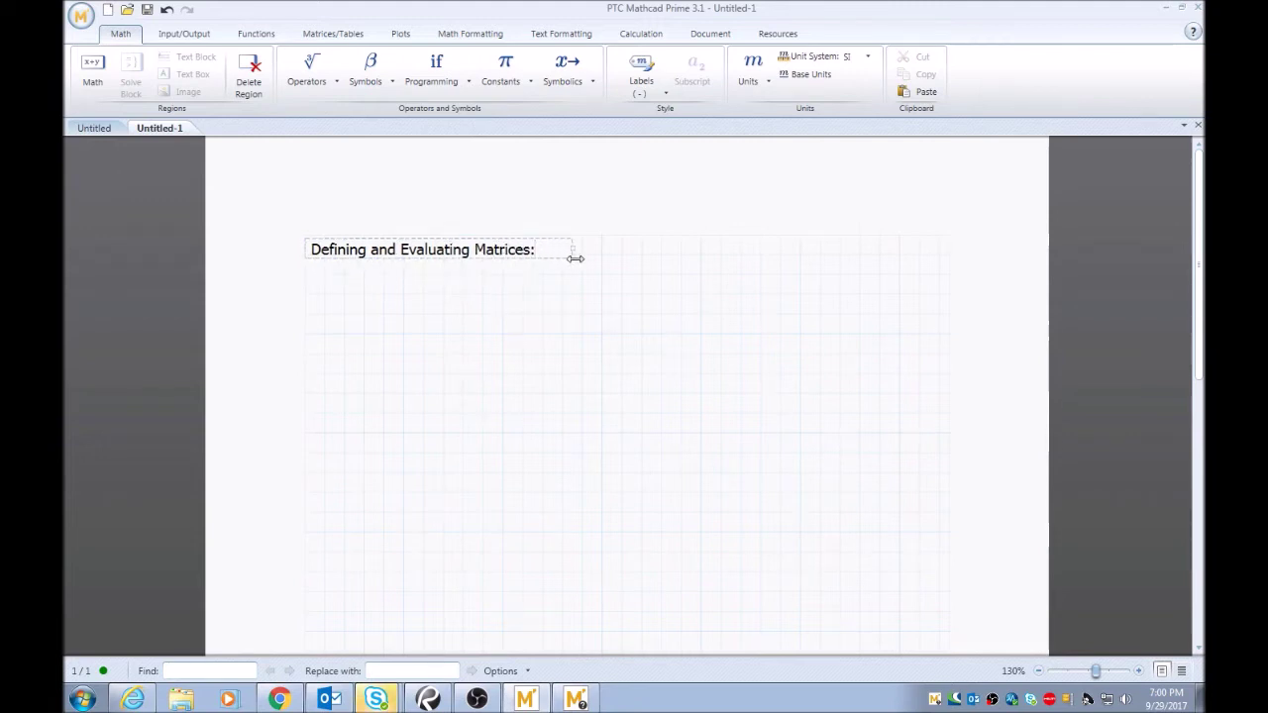
pyautogui.click(311, 295)
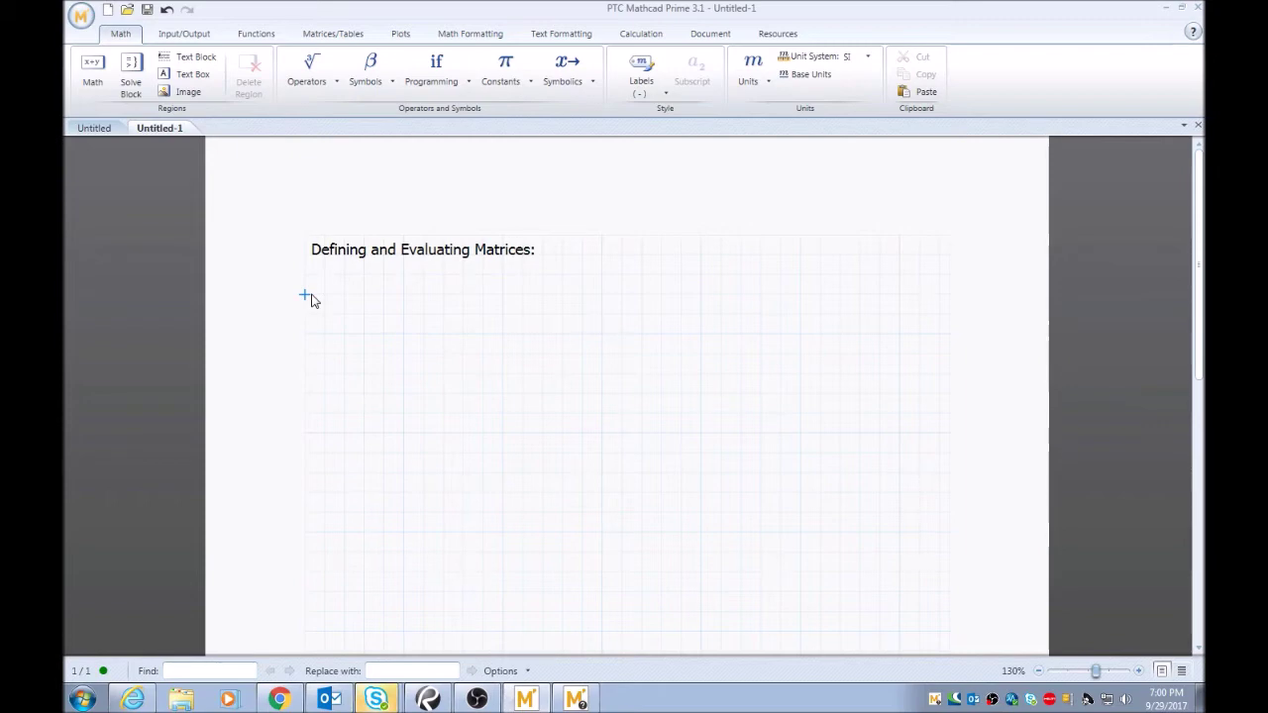
# Define column vector B := [1;2;3] and move it slightly lower.
pyautogui.write('B')
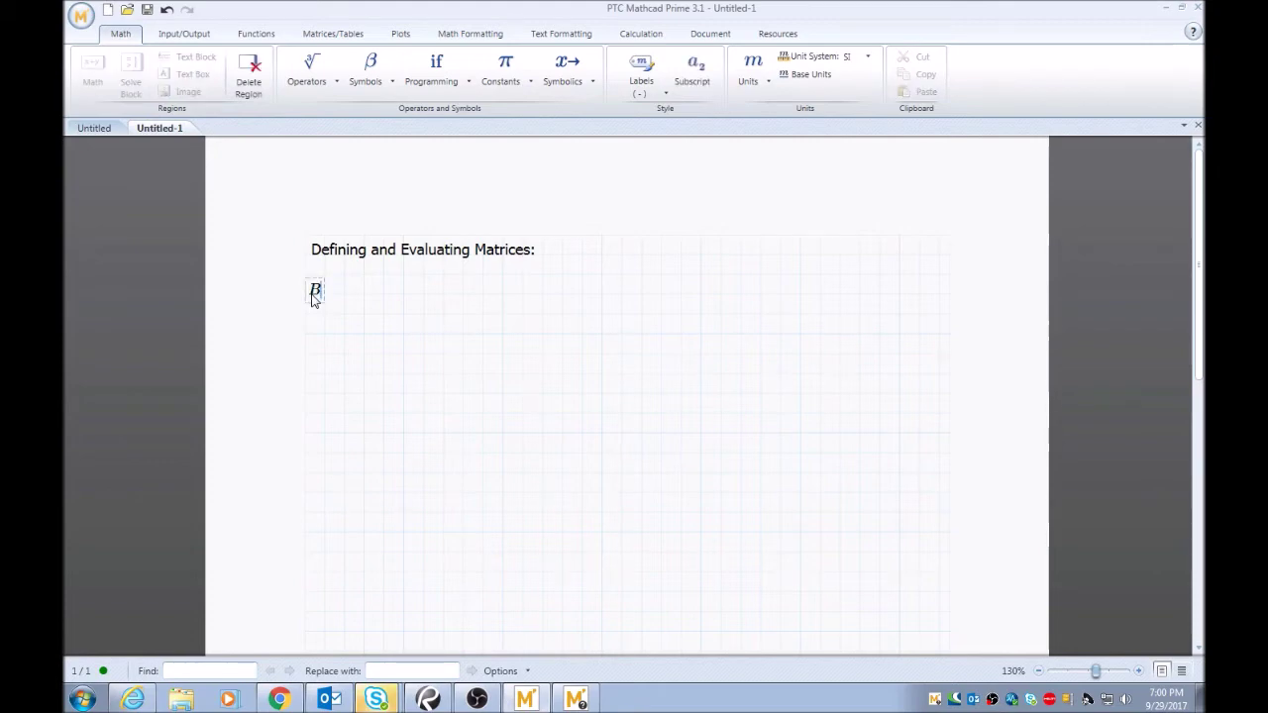
pyautogui.write(':=')
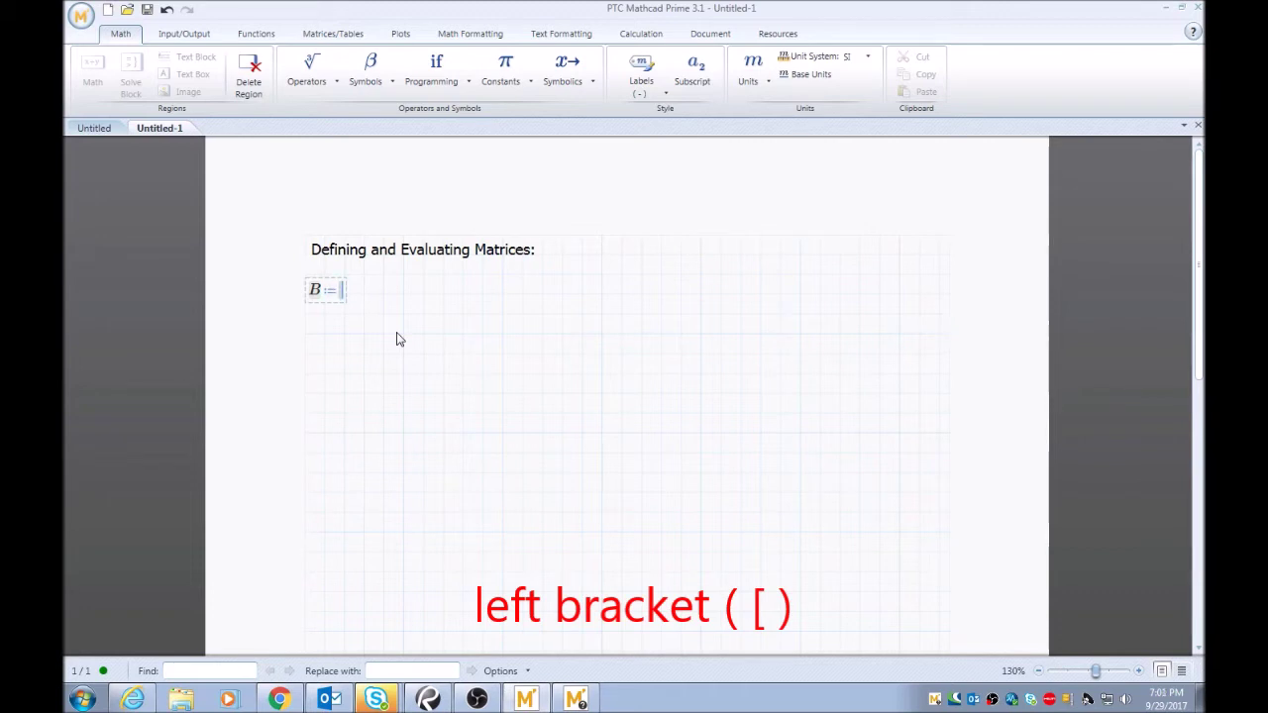
pyautogui.write('[1')
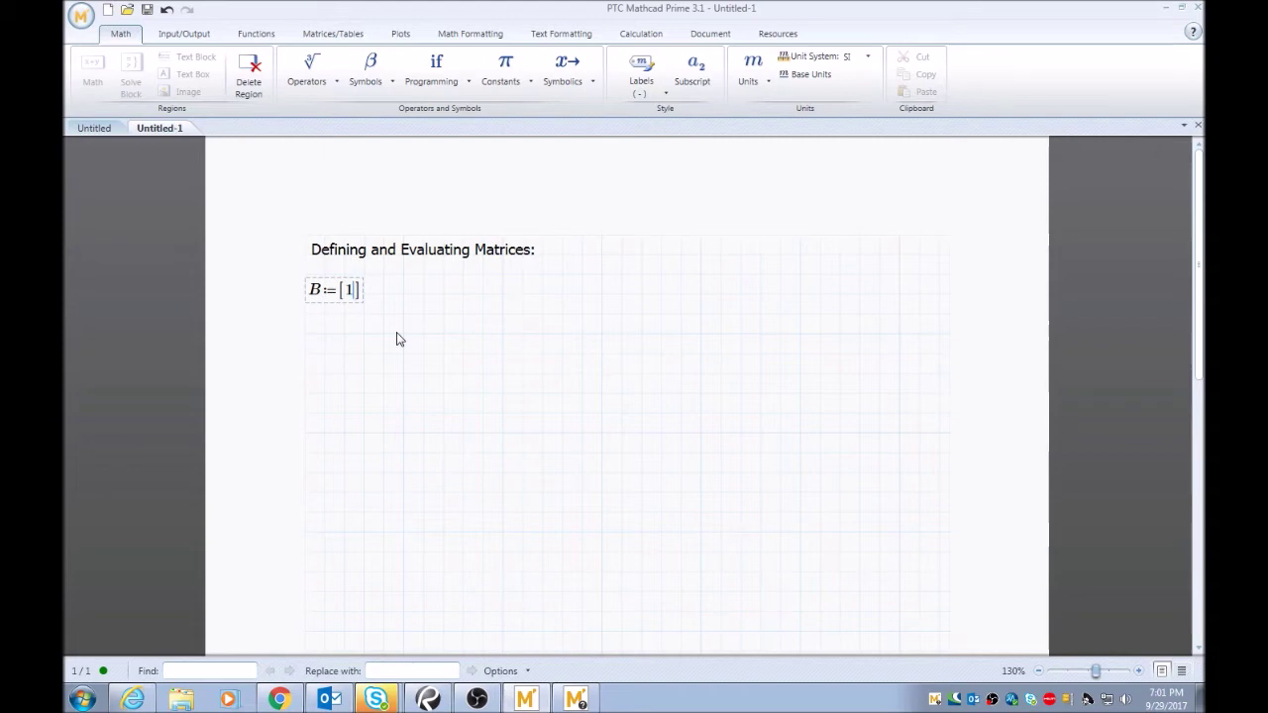
pyautogui.hotkey('ctrl', 'Return')
pyautogui.write('2')
pyautogui.hotkey('ctrl', 'Return')
pyautogui.write('3')
pyautogui.moveTo(366, 302); pyautogui.dragTo(365, 341)
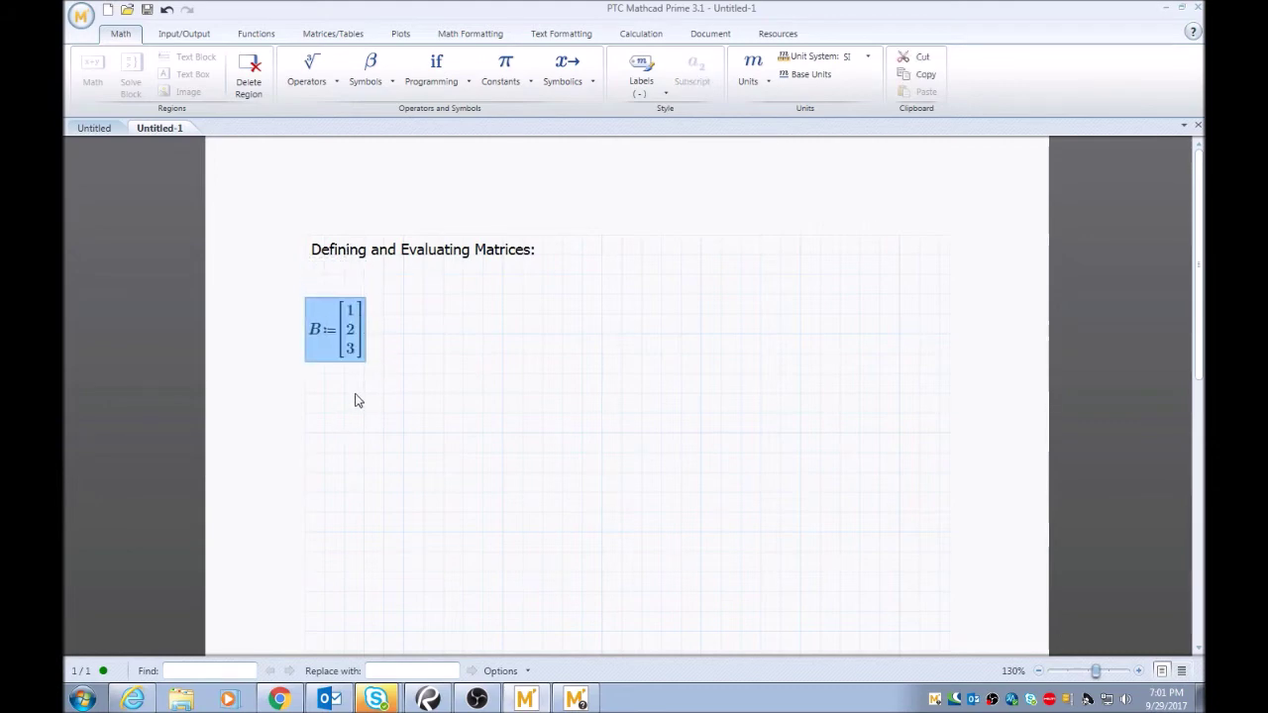
# Define column vector C := [4;5;6] to the right of B.
pyautogui.click(423, 334)
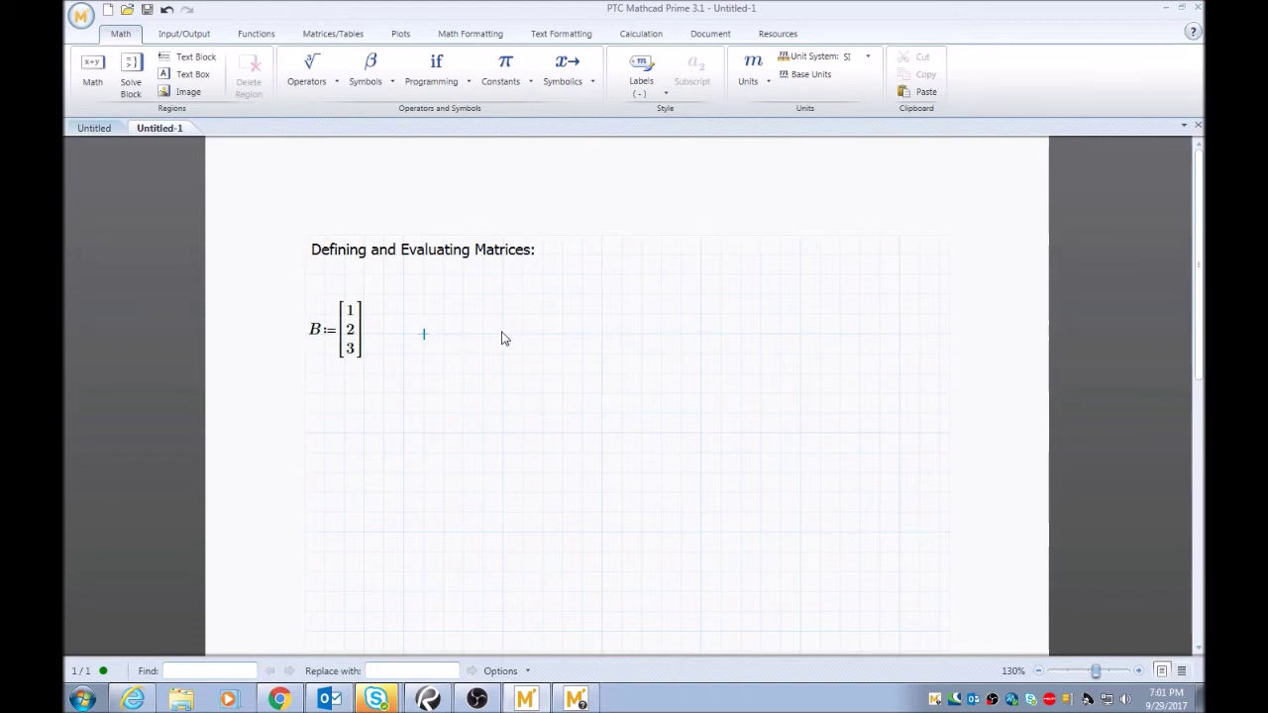
pyautogui.write('C ')
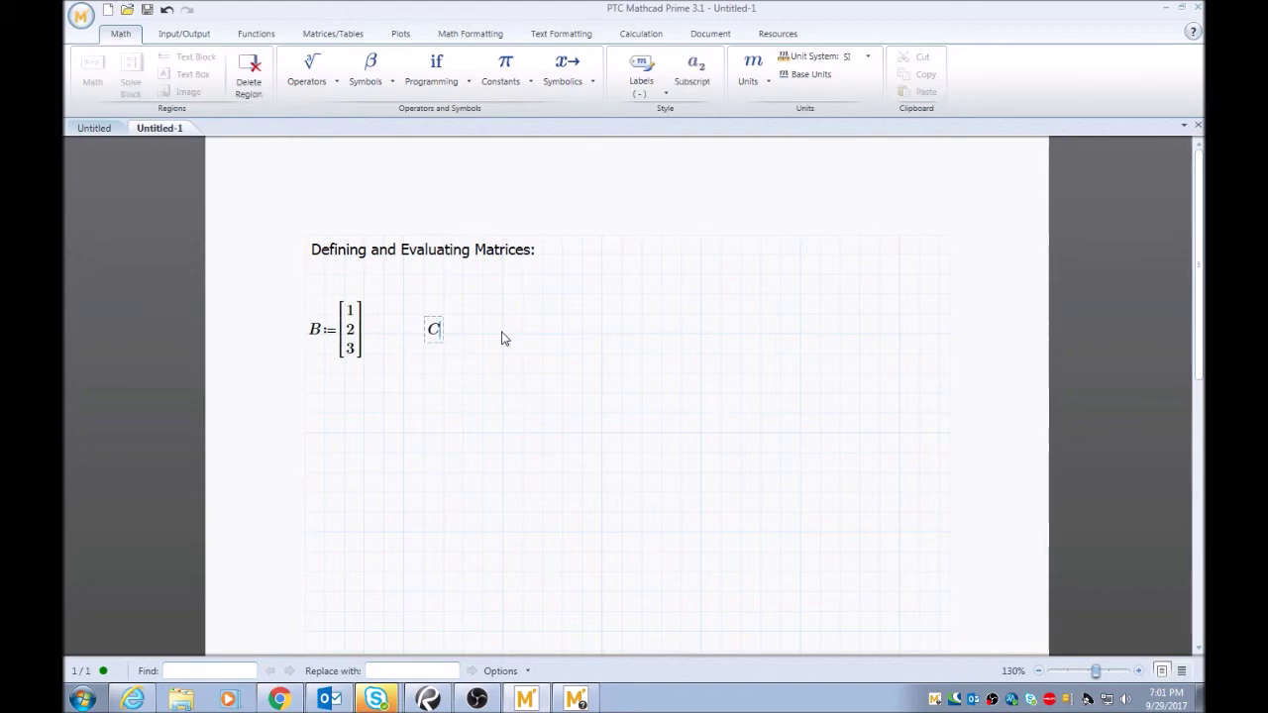
pyautogui.write(':=')
pyautogui.hotkey('ctrl', 'm')
pyautogui.write('4')
pyautogui.hotkey('shift', 'Return')
pyautogui.write('5')
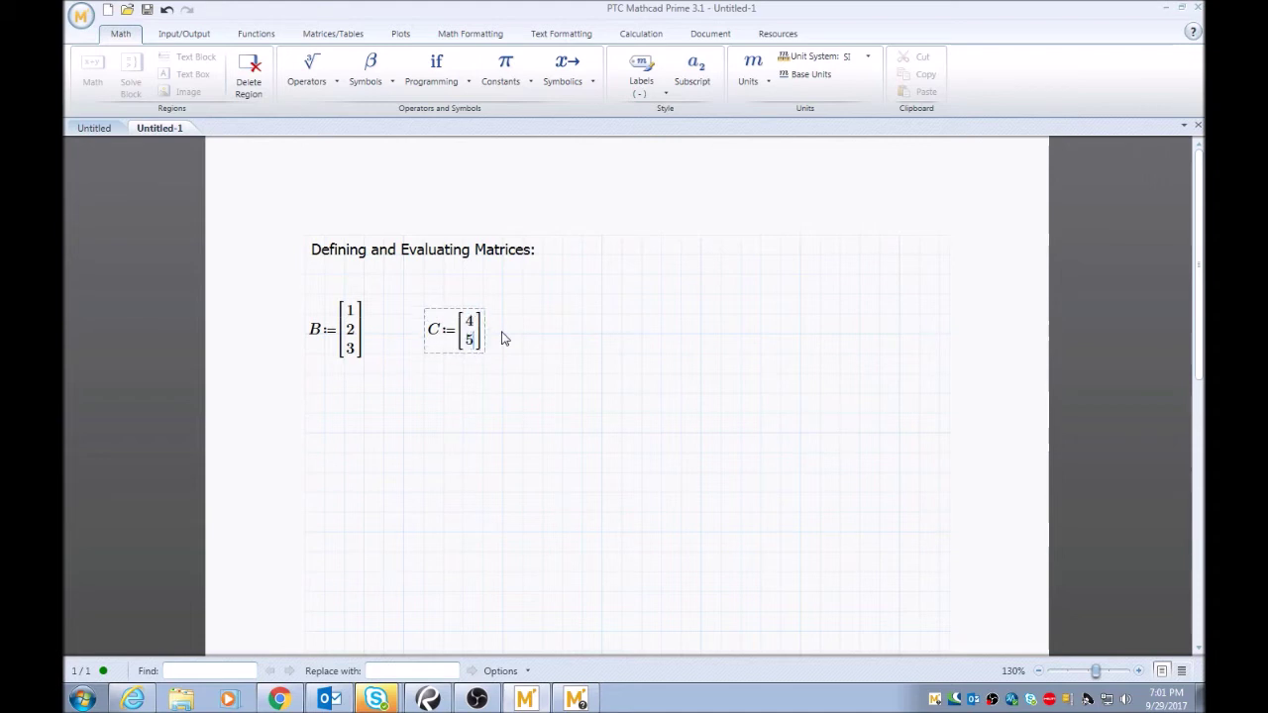
pyautogui.hotkey('shift', 'Return')
pyautogui.write('6')
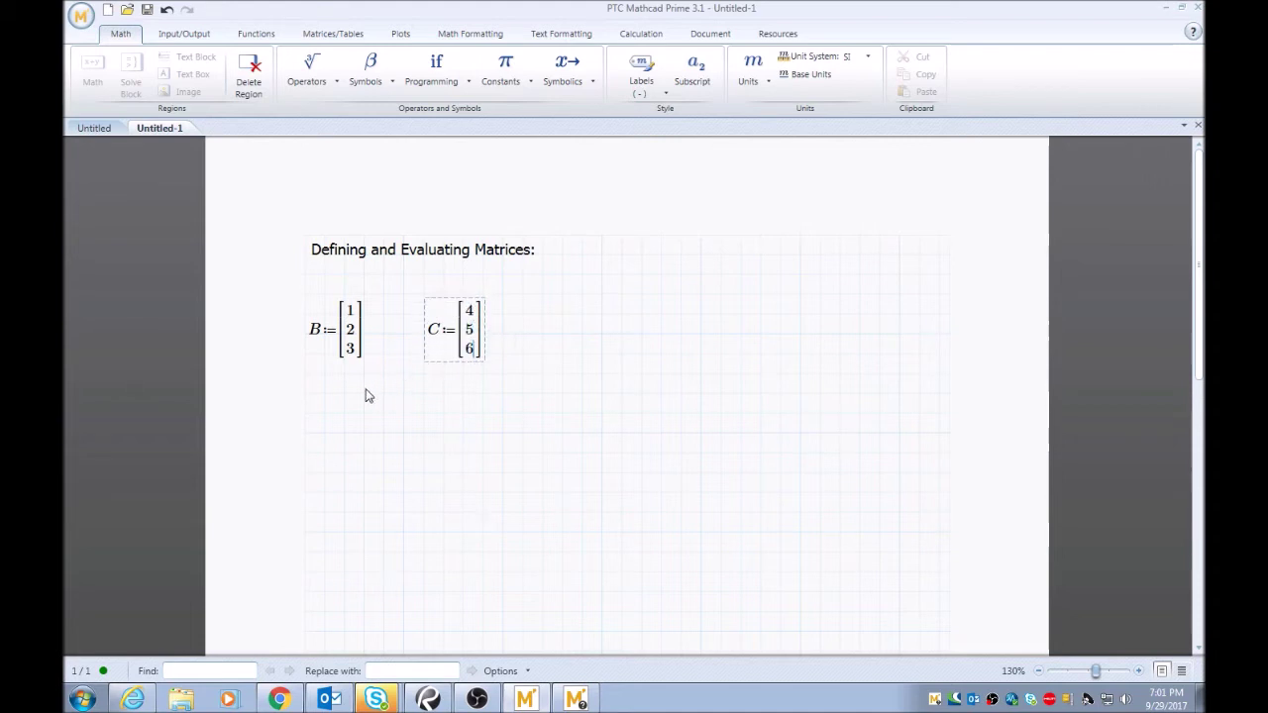
pyautogui.click(343, 413)
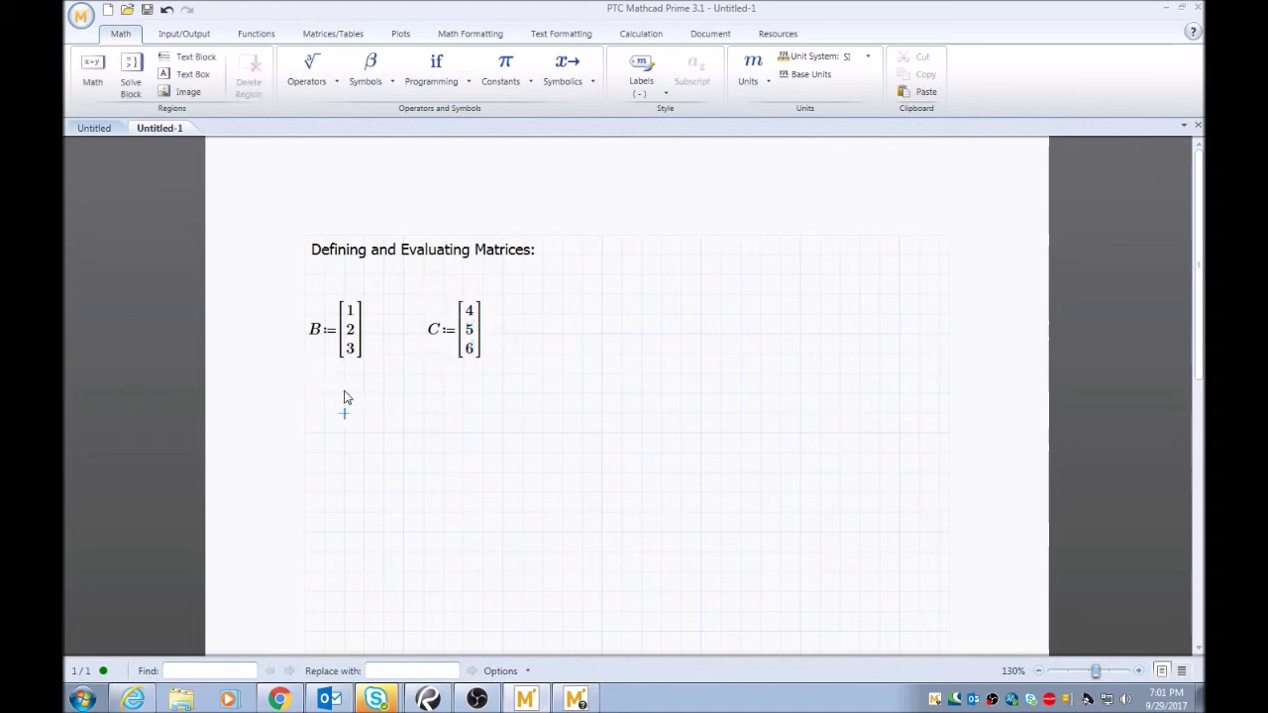
pyautogui.click(313, 394)
# Evaluate B+C = [5;7;9], move it lower, and start a new C := definition below.
pyautogui.write('B')
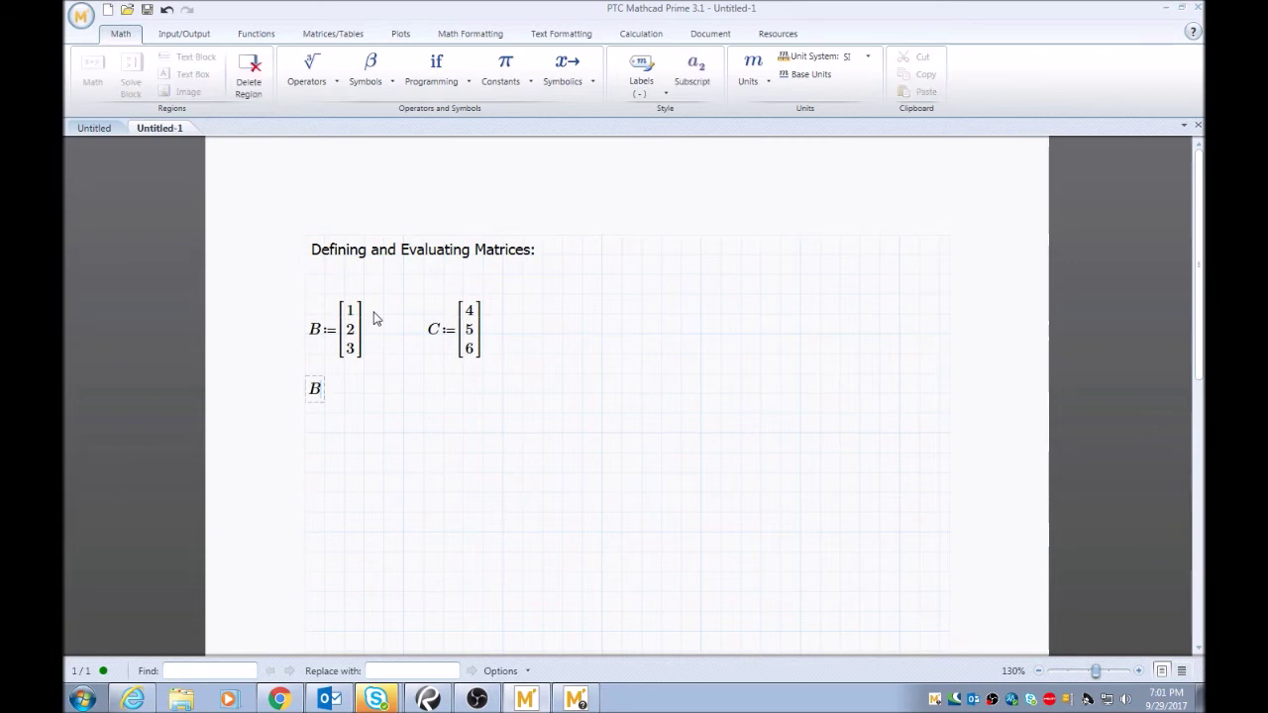
pyautogui.write('+C=')
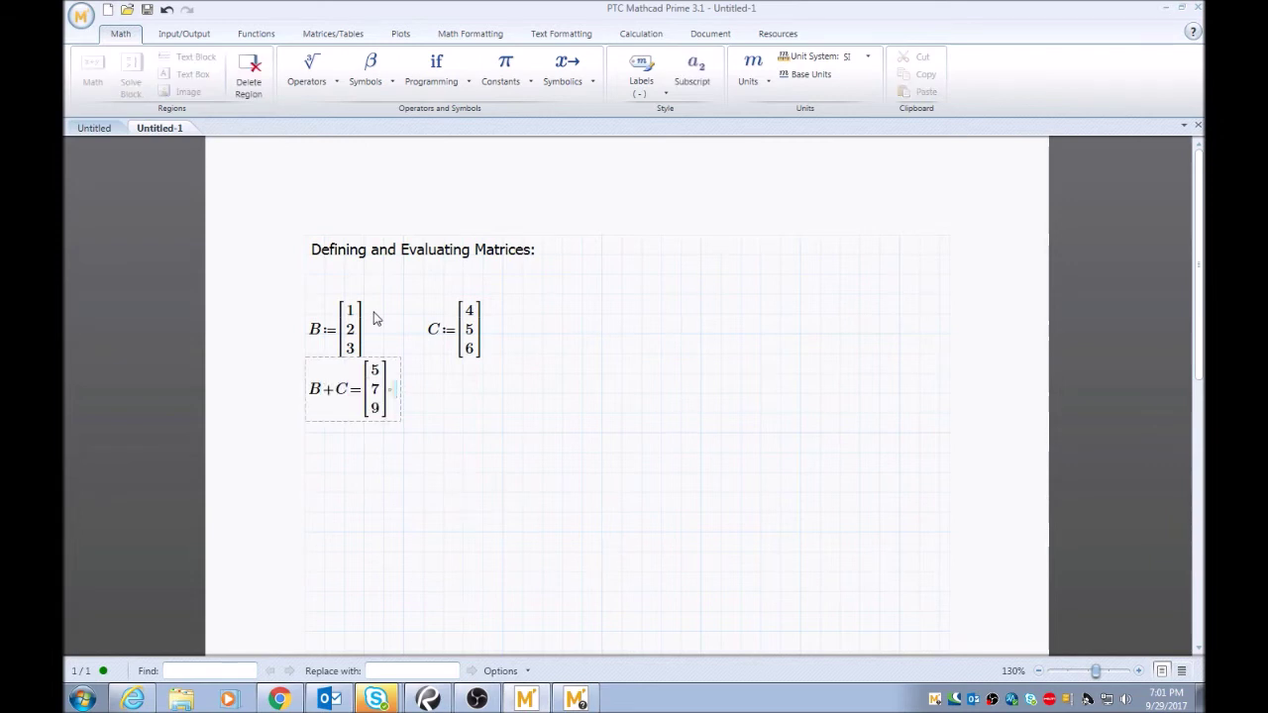
pyautogui.moveTo(402, 418)
pyautogui.mouseDown()
pyautogui.moveTo(404, 456)
pyautogui.moveTo(404, 436)
pyautogui.mouseUp()
pyautogui.click(444, 407)
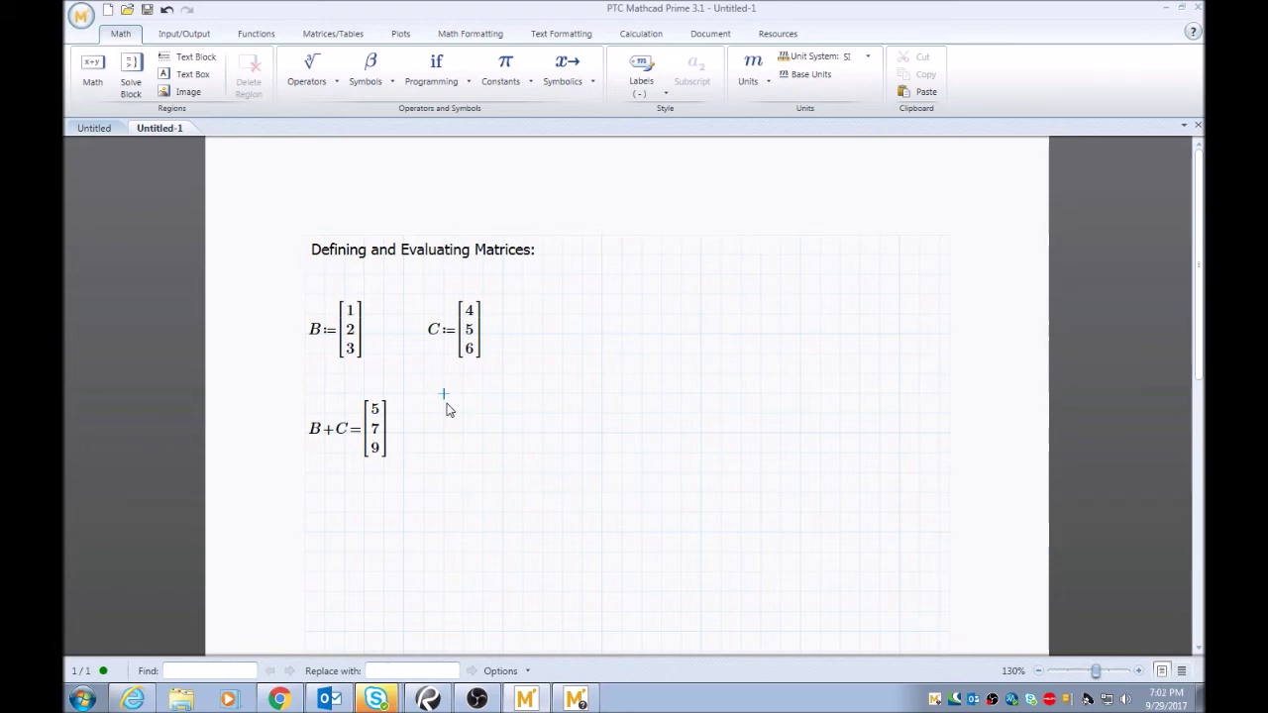
pyautogui.click(305, 499)
pyautogui.write('C:=')
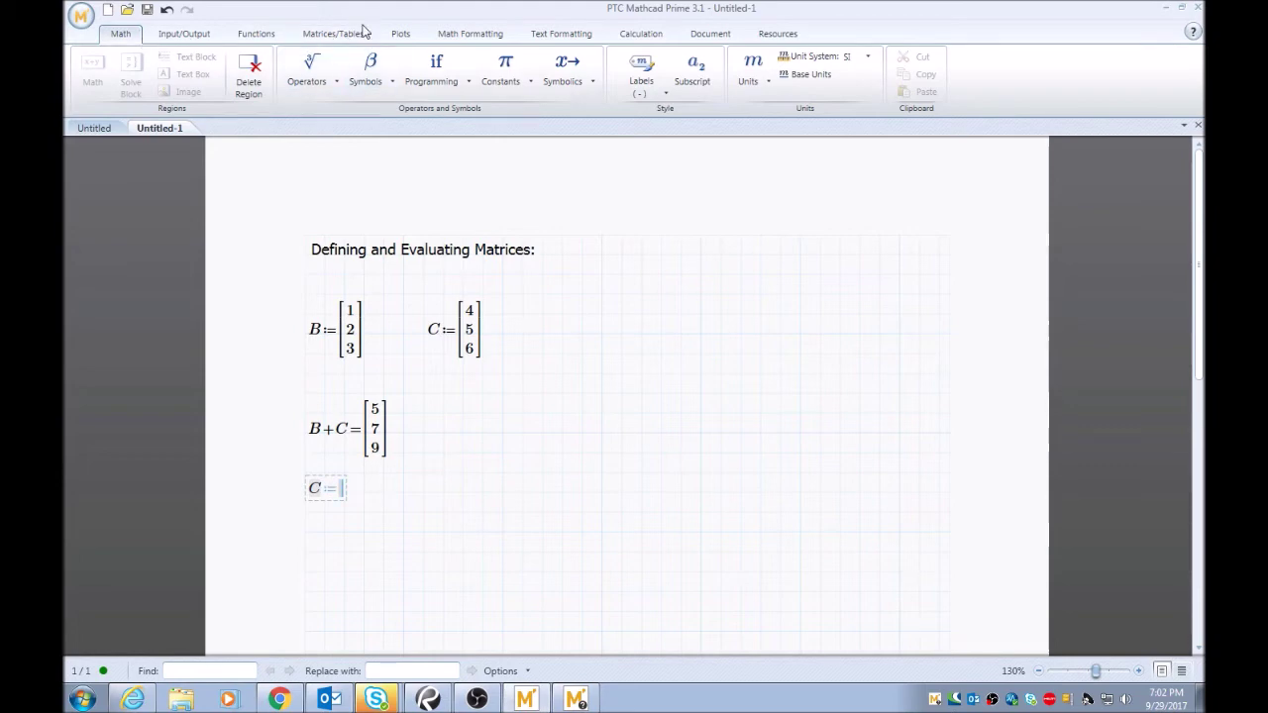
# Insert a 3x3 matrix into C's definition and fill its first row with 1, 4, 6.
pyautogui.click(317, 32)
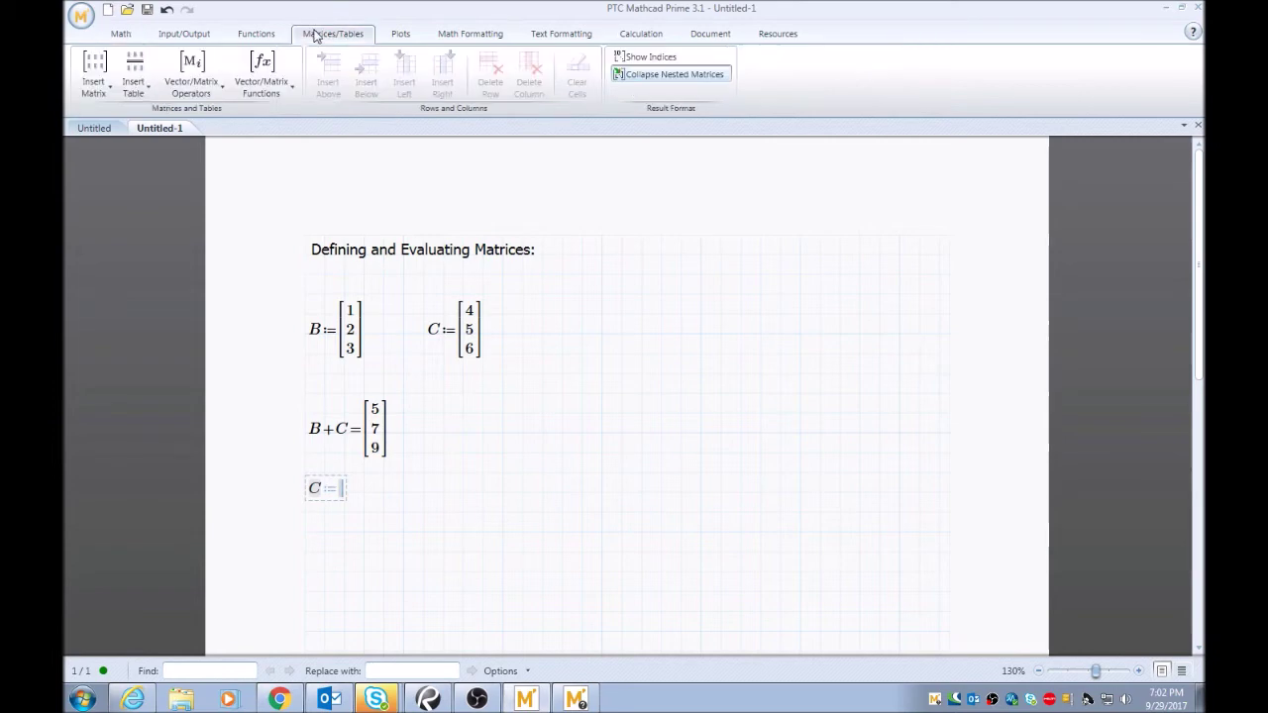
pyautogui.click(103, 92)
pyautogui.hotkey('ctrl', 'm')
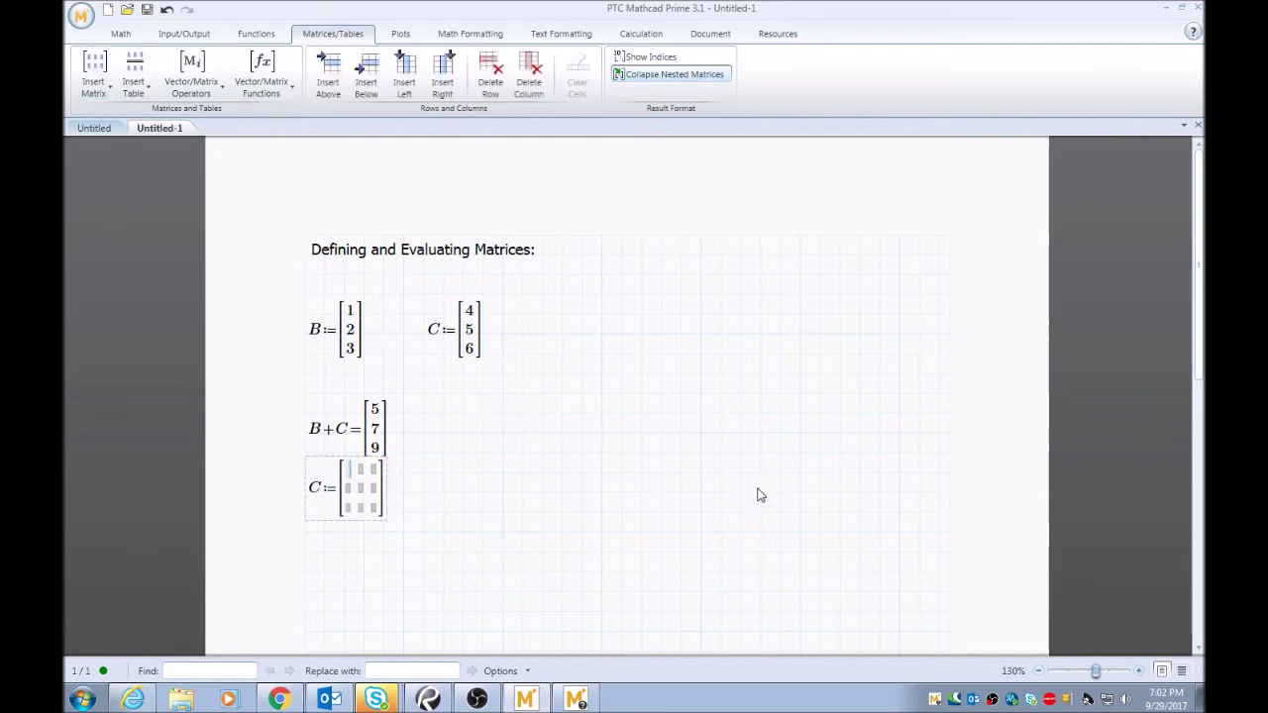
pyautogui.write('1')
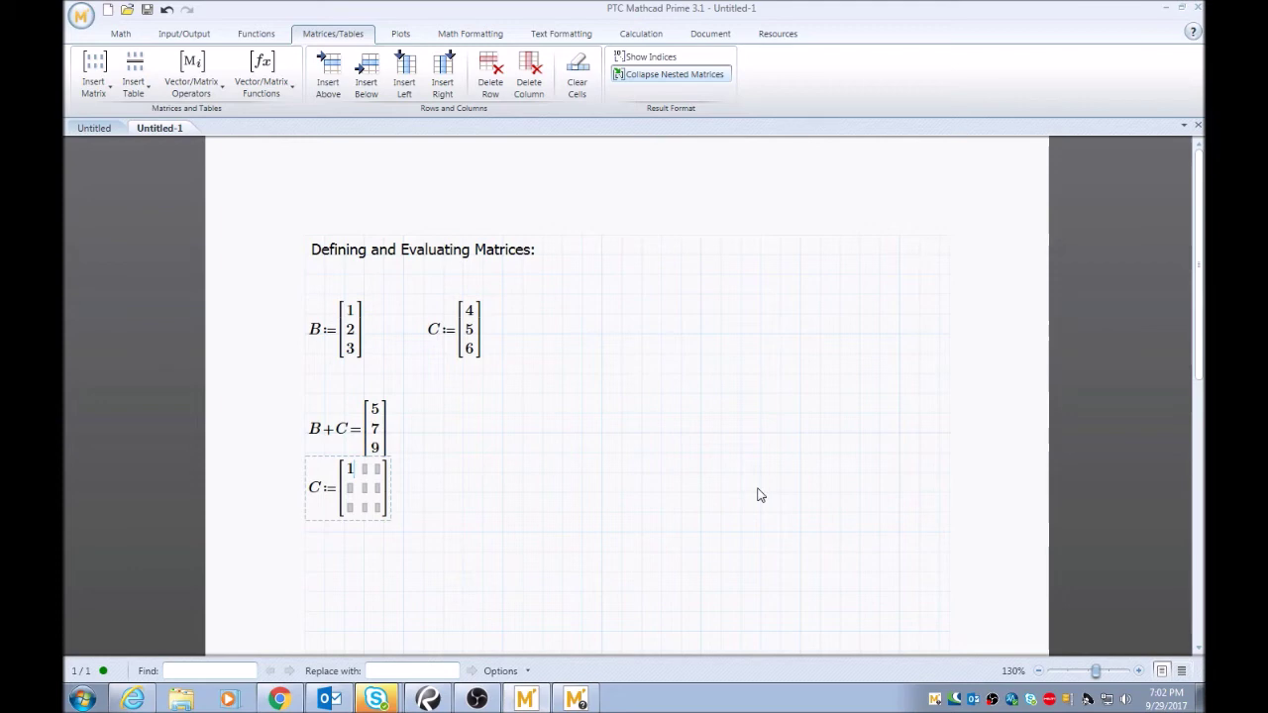
pyautogui.press('Down')
pyautogui.press('Down')
pyautogui.press('Right')
pyautogui.press('Up')
pyautogui.press('Up')
pyautogui.press('Left')
pyautogui.press('Down')
pyautogui.press('Down')
pyautogui.press('Right')
pyautogui.press('Up')
pyautogui.press('Up')
pyautogui.write('4')
pyautogui.press('Right')
pyautogui.write('6')
# Fill matrix C's remaining rows with 7 11 5 and 3 2 1, then shift it lower.
pyautogui.press('Down')
pyautogui.press('Left')
pyautogui.press('Left')
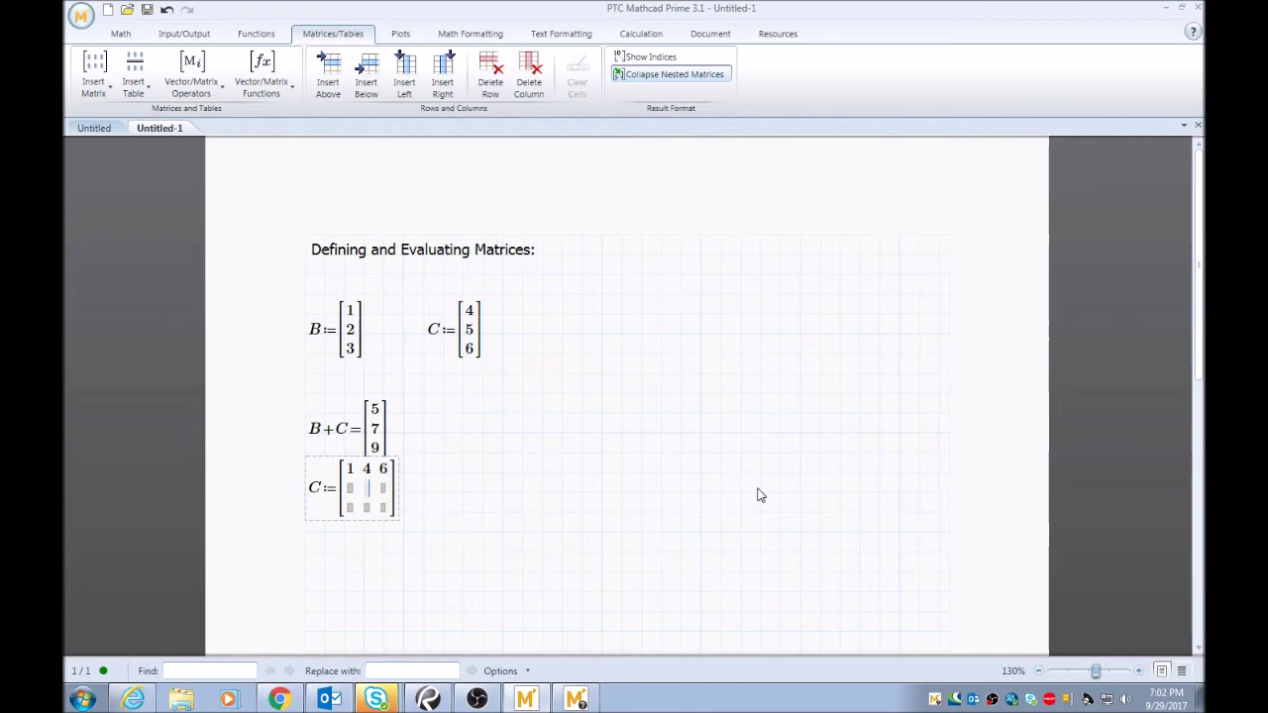
pyautogui.write('7')
pyautogui.press('Right')
pyautogui.write('11')
pyautogui.press('Tab')
pyautogui.write('5')
pyautogui.press('Tab')
pyautogui.write('3')
pyautogui.press('Tab')
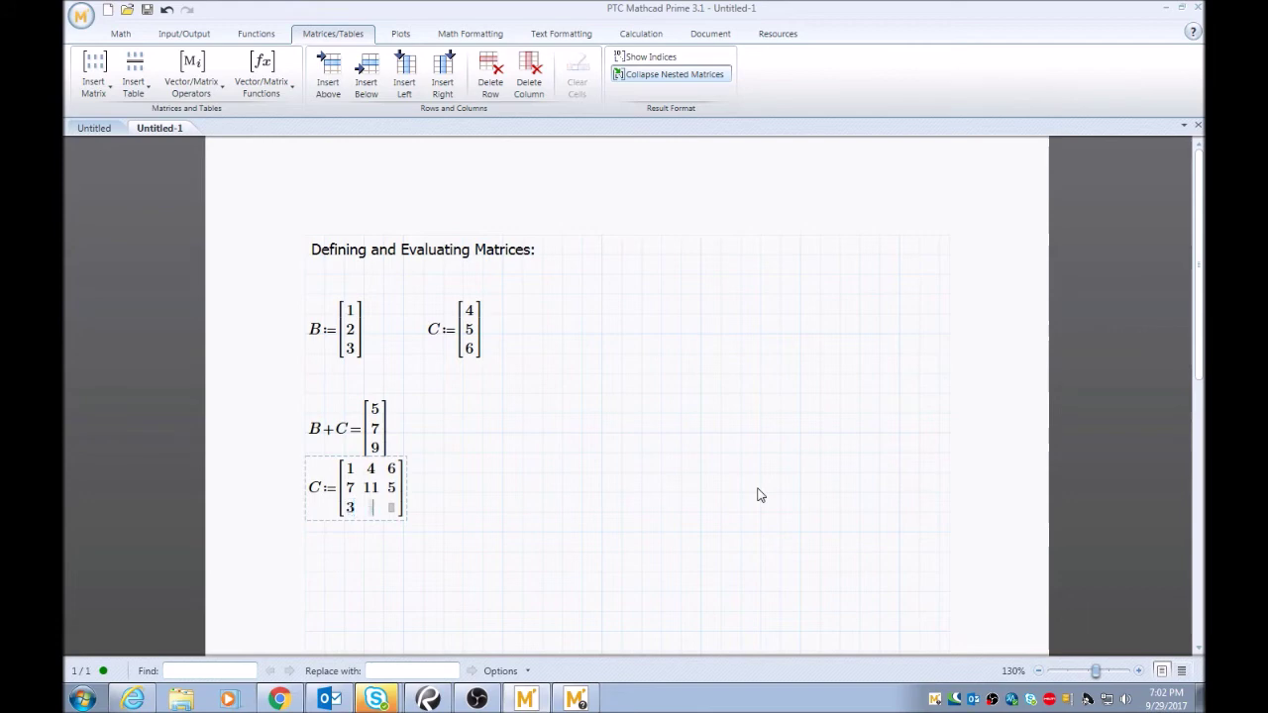
pyautogui.write('2')
pyautogui.press('Tab')
pyautogui.write('1')
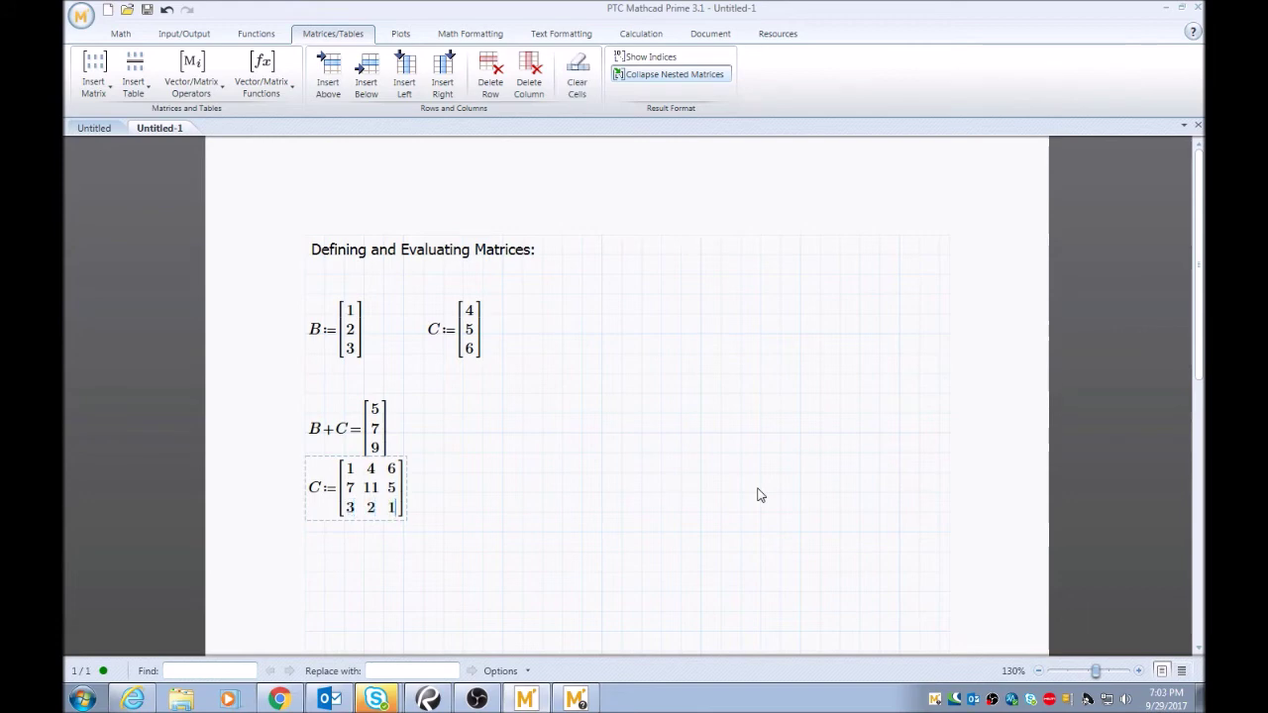
pyautogui.click(463, 487)
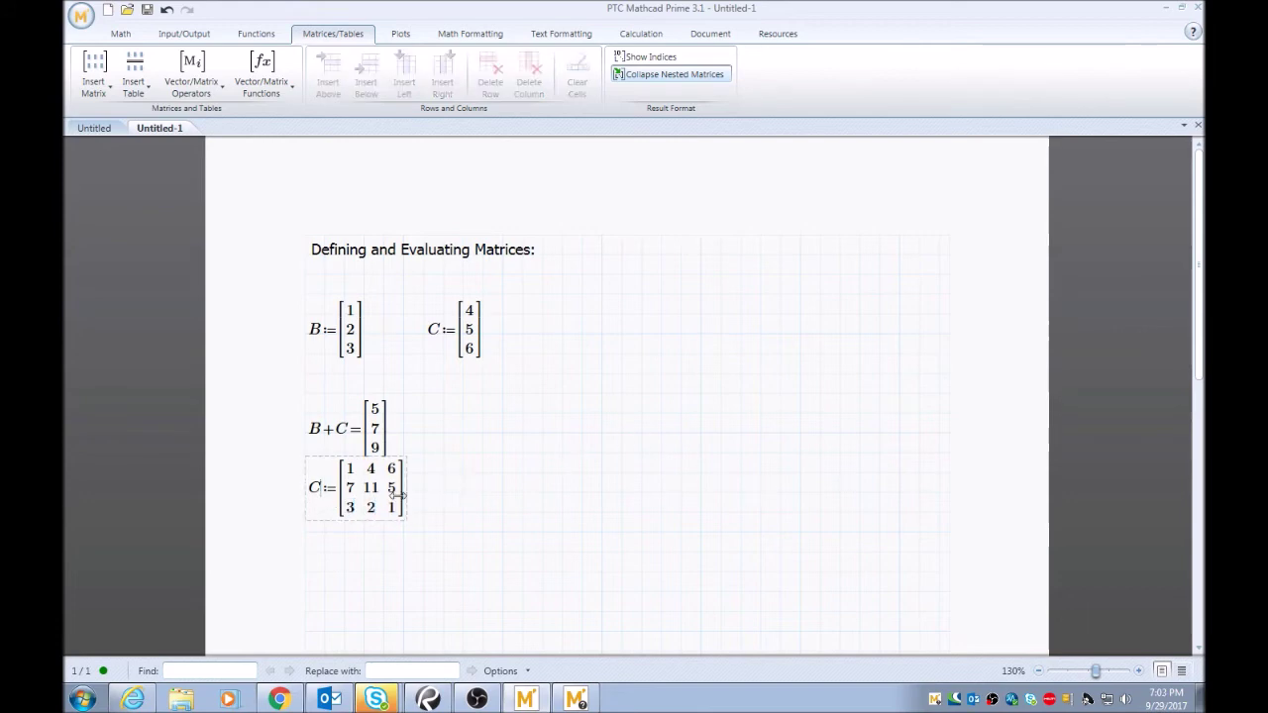
pyautogui.moveTo(410, 501); pyautogui.dragTo(411, 531)
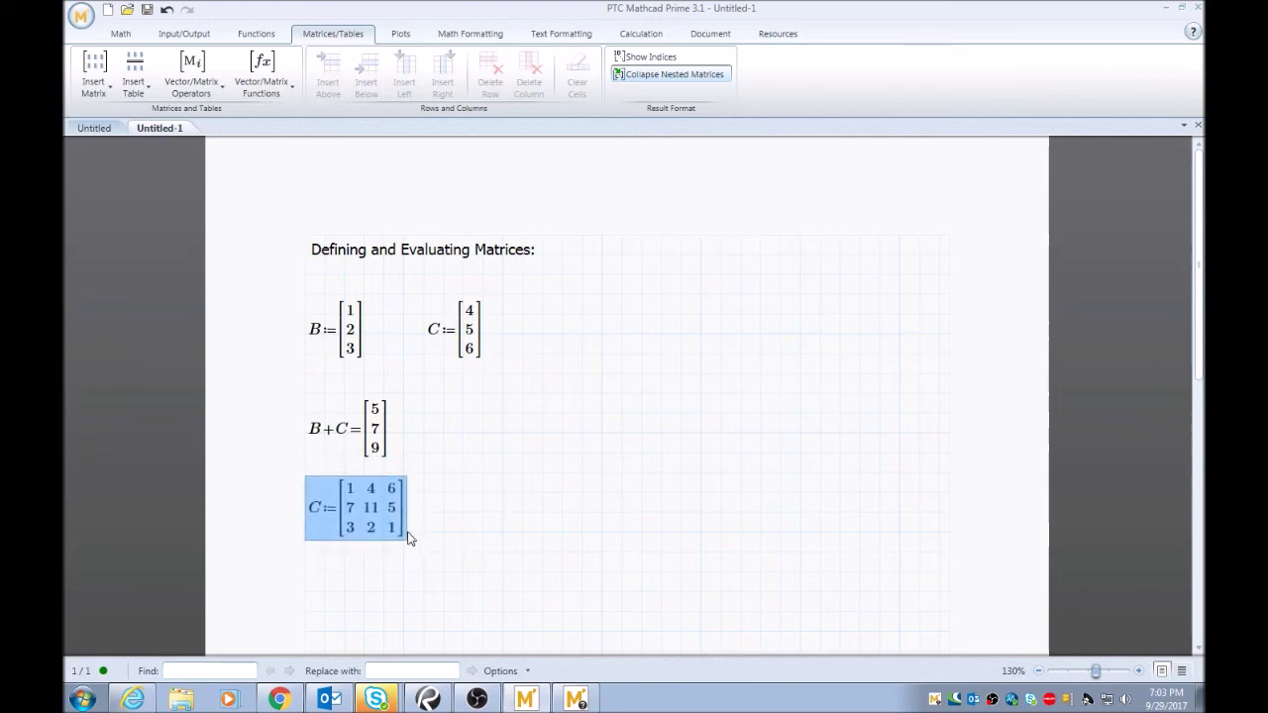
pyautogui.click(477, 453)
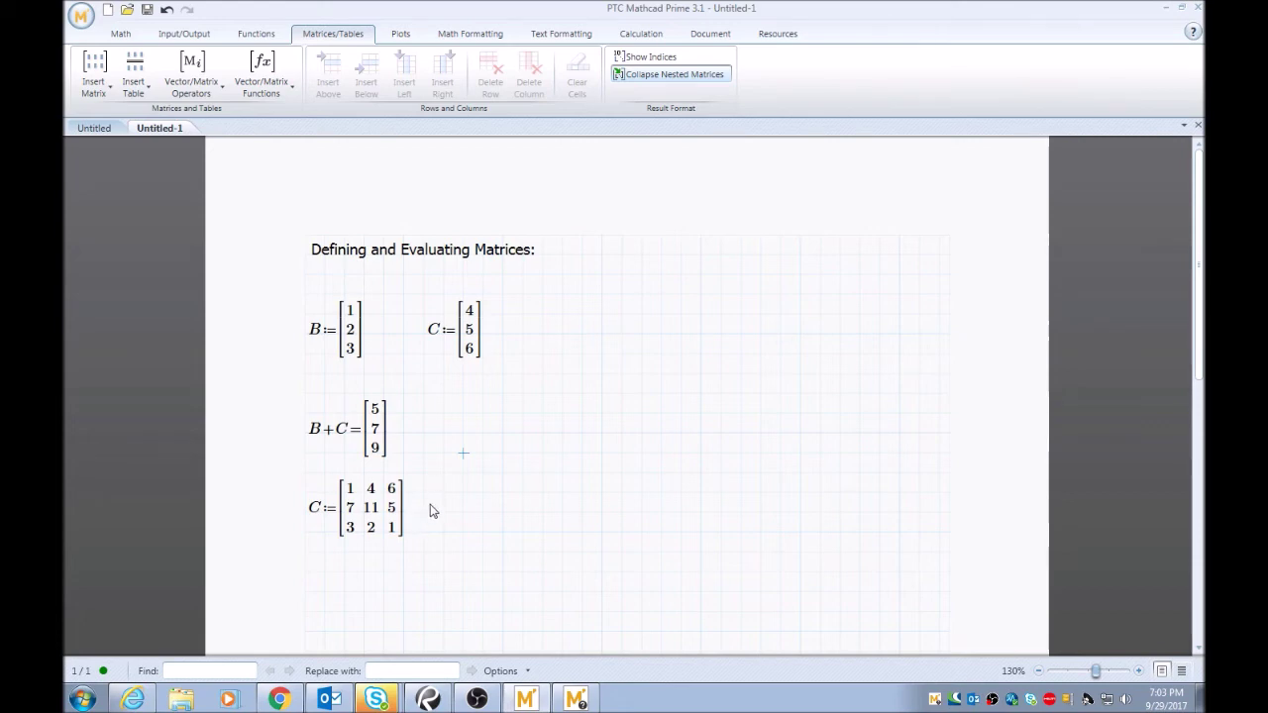
# Define D := beside matrix C as a 3x3 matrix with all nine entries equal to 1.
pyautogui.click(463, 512)
pyautogui.write('D:=')
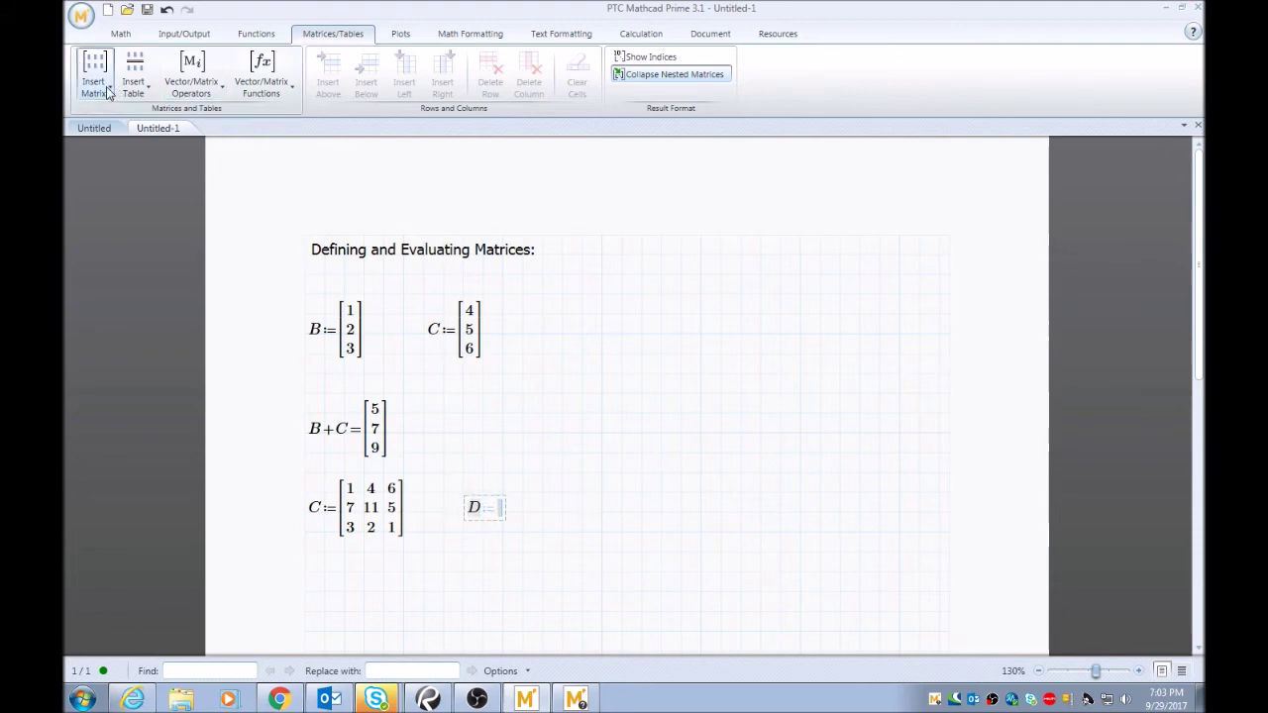
pyautogui.hotkey('ctrl', 'm')
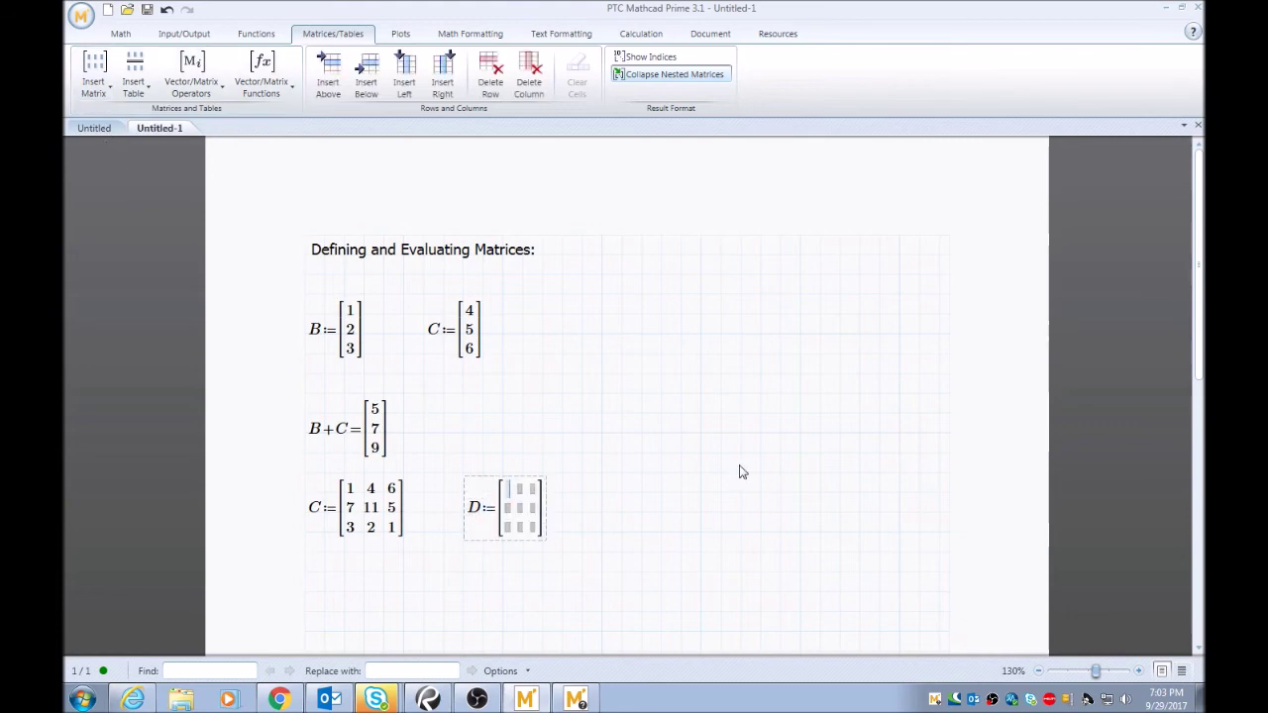
pyautogui.write('1')
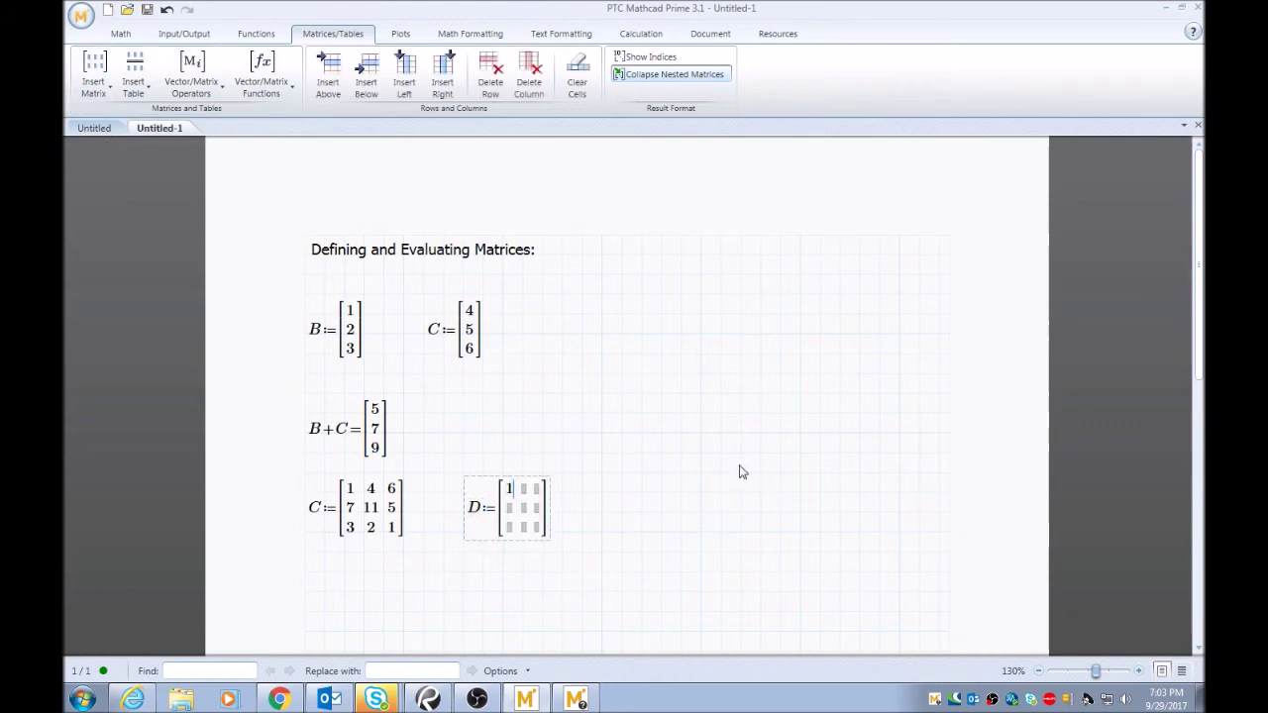
pyautogui.press('Tab')
pyautogui.write('1')
pyautogui.press('Tab')
pyautogui.write('1')
pyautogui.press('Tab')
pyautogui.write('1')
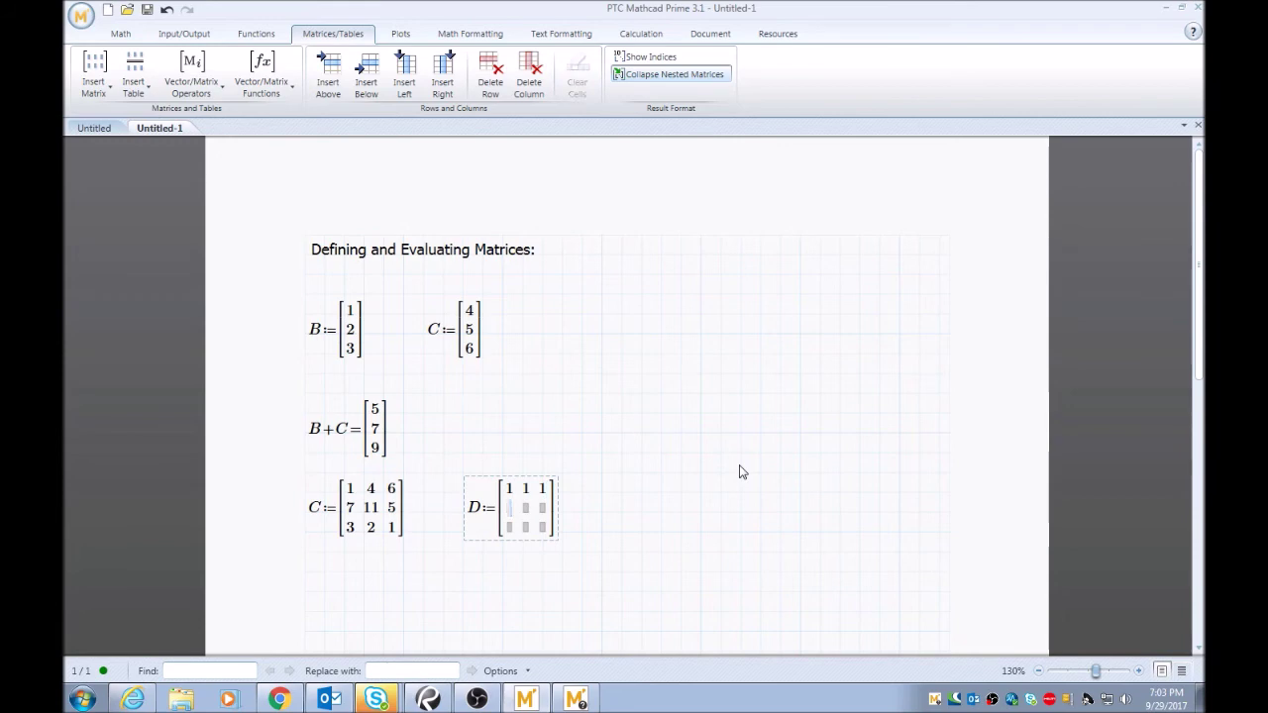
pyautogui.press('Tab')
pyautogui.write('1')
pyautogui.press('Tab')
pyautogui.write('1')
pyautogui.press('Tab')
pyautogui.write('1')
pyautogui.press('Tab')
pyautogui.write('1')
pyautogui.press('Tab')
pyautogui.write('1')
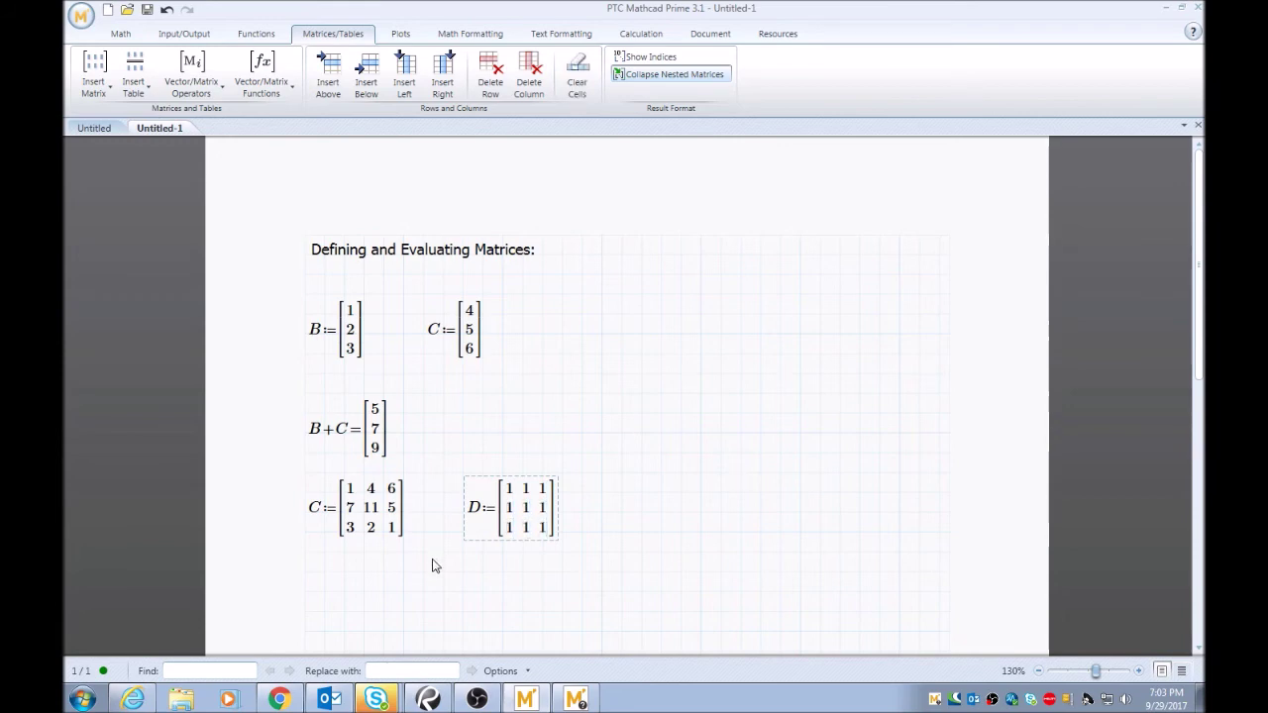
pyautogui.click(423, 572)
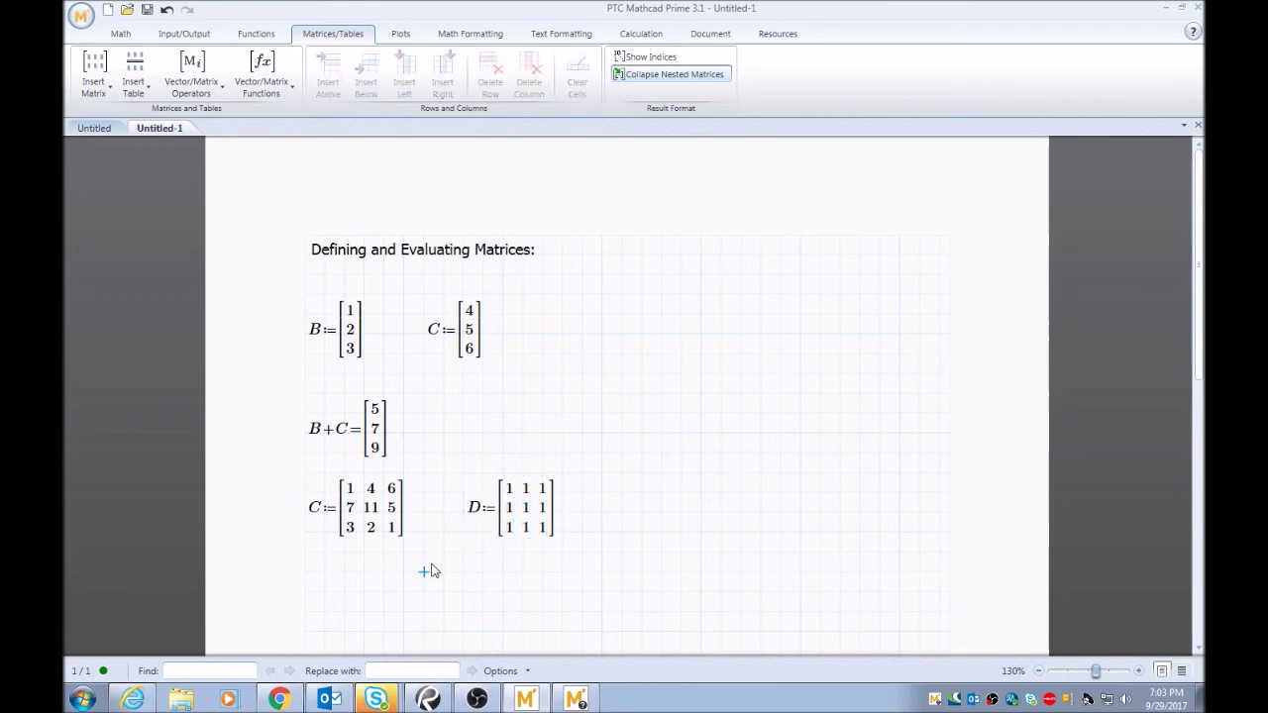
pyautogui.click(315, 592)
# Evaluate C+D = [2 5 7; 8 12 6; 4 3 2] below the matrices.
pyautogui.write('C+D=')
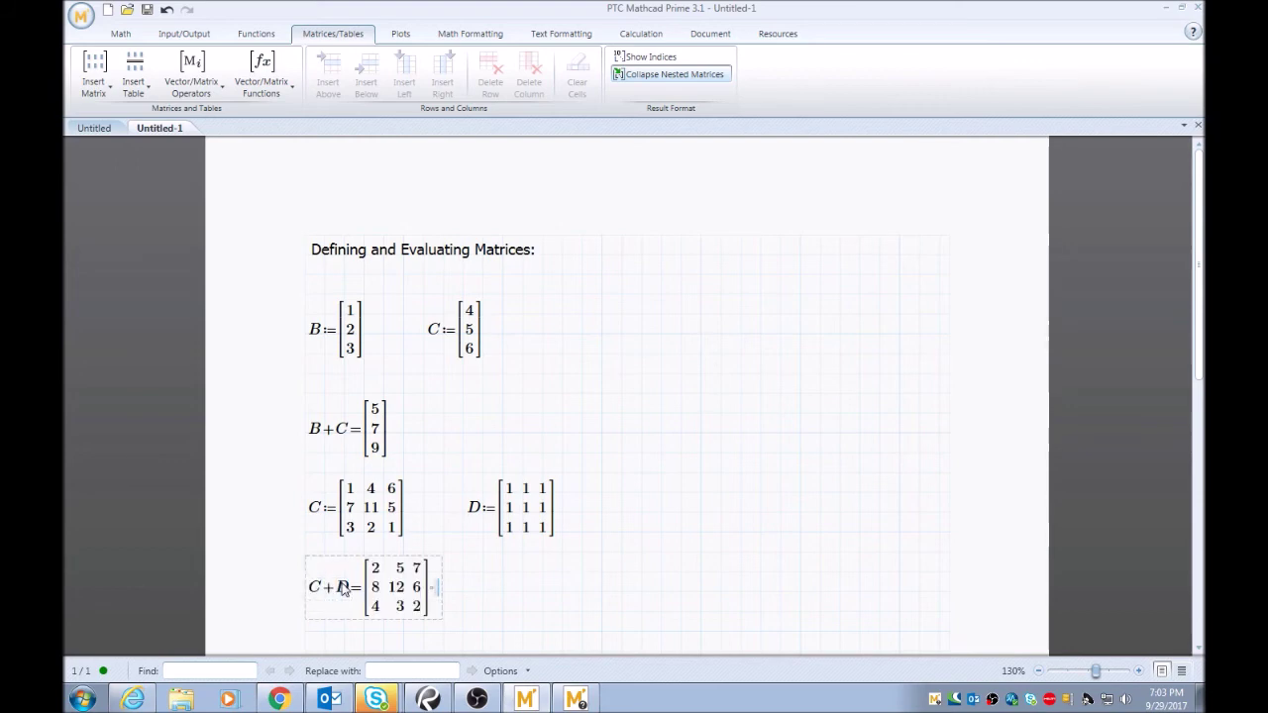
pyautogui.click(656, 495)
pyautogui.scroll(-3, 657, 495)
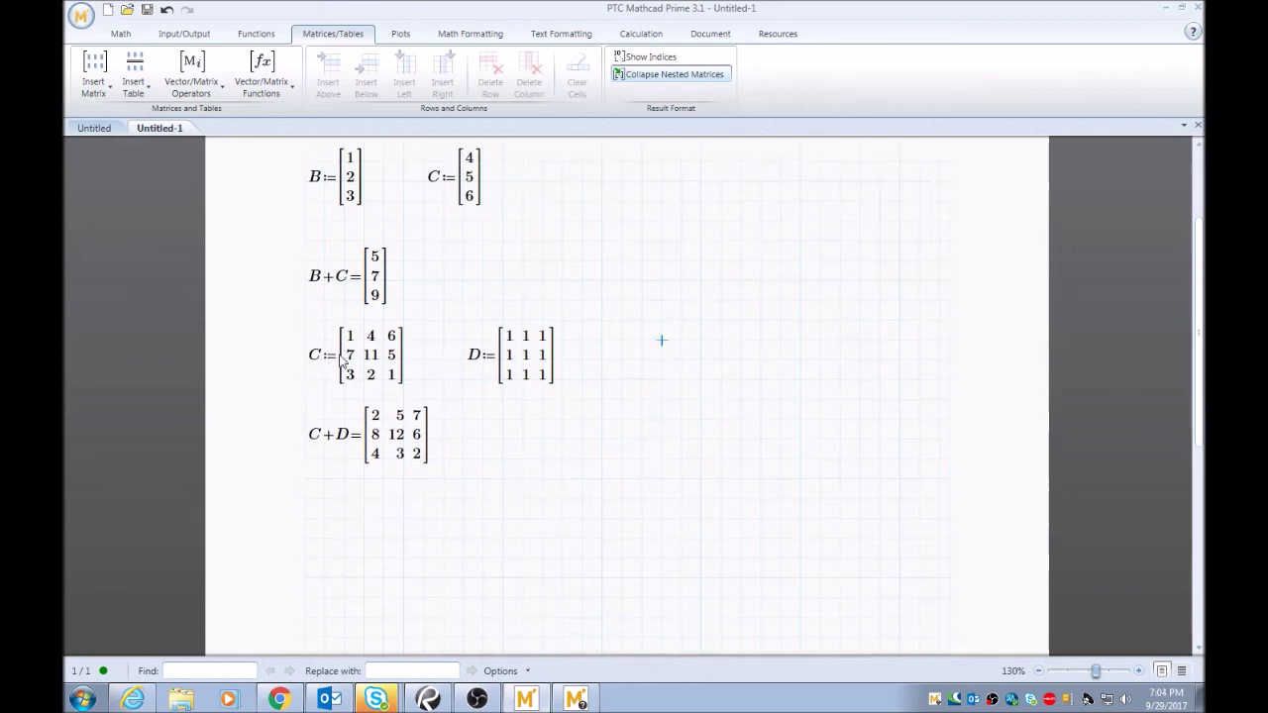
# Evaluate the product C·D = [11 11 11; 23 23 23; 6 6 6] below the sum.
pyautogui.click(307, 517)
pyautogui.write('C')
pyautogui.write('*')
pyautogui.write('D=')
pyautogui.click(616, 504)
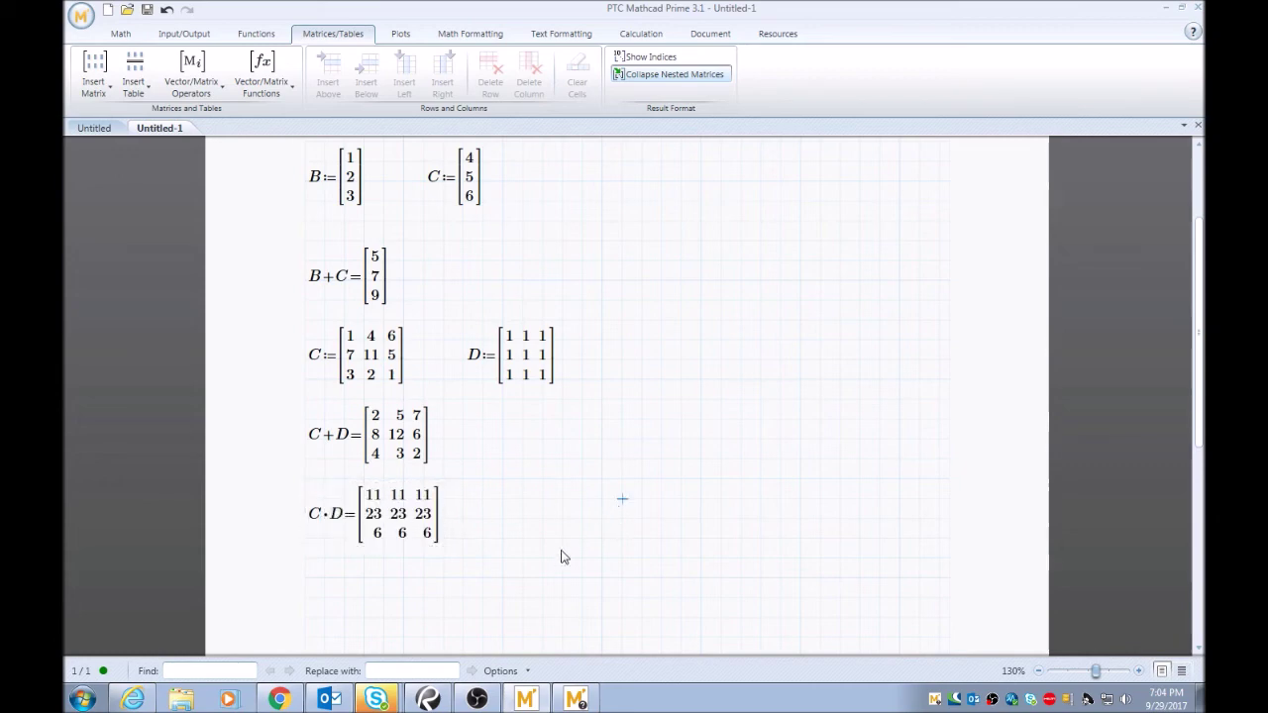